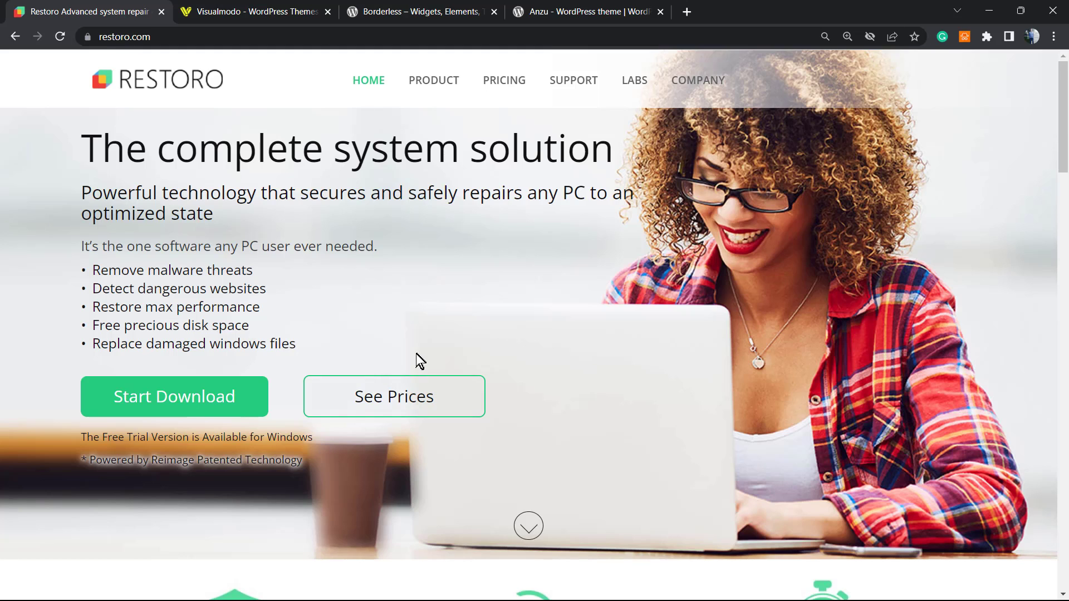
Open Windows Settings and go to the Language & region page under Time & language.
left_click(228, 8)
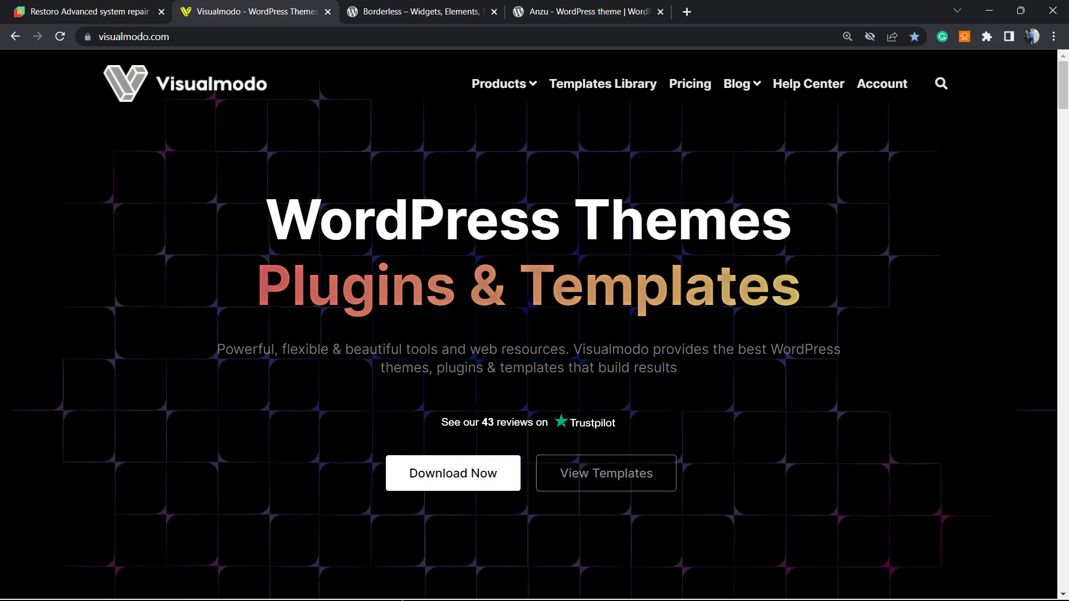
key("super")
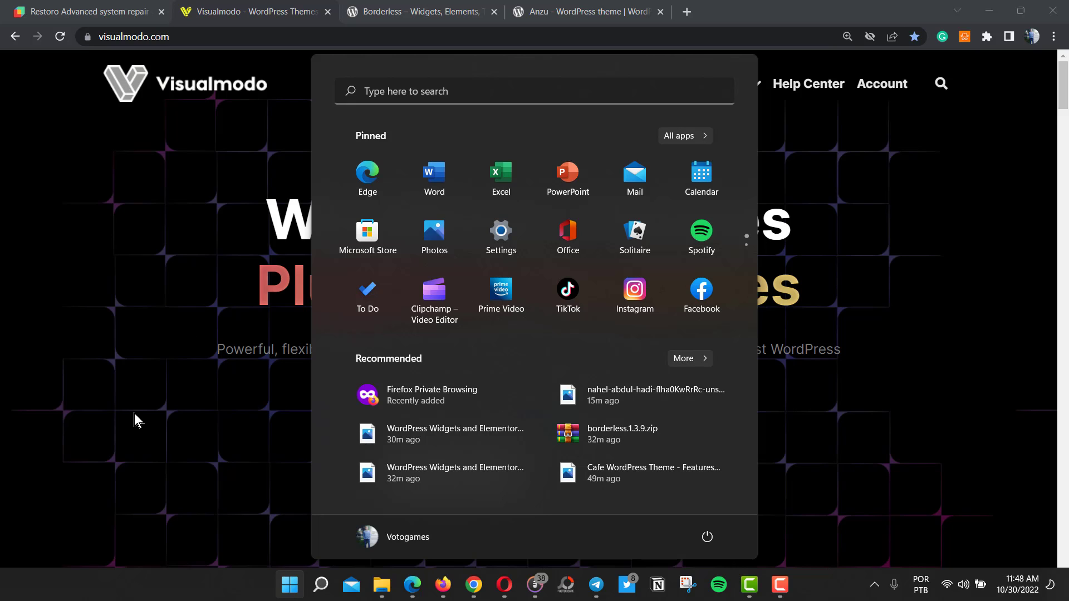
key("super+i")
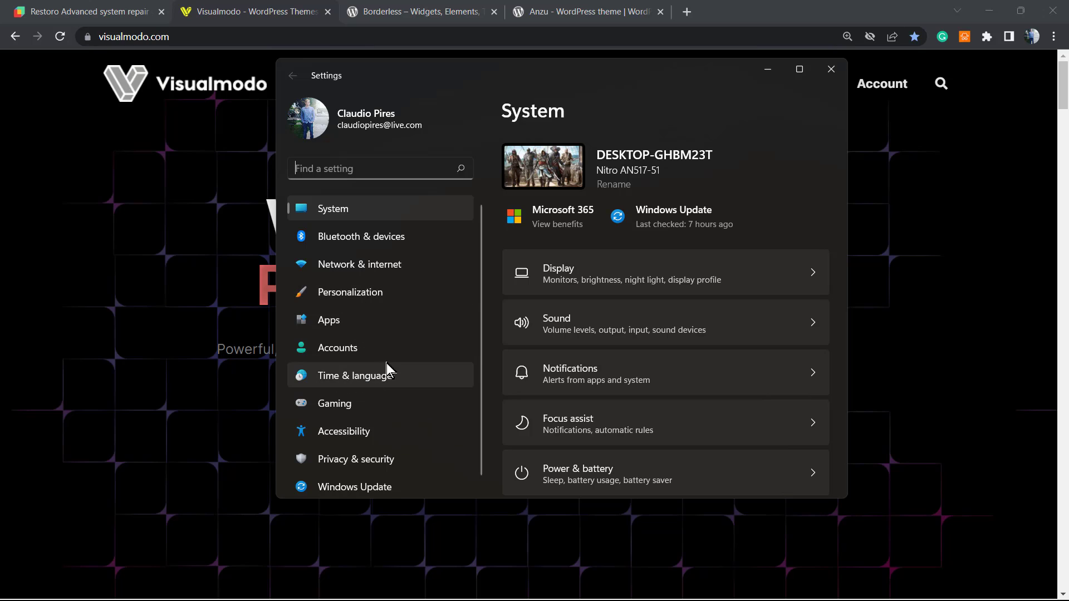
left_click(370, 377)
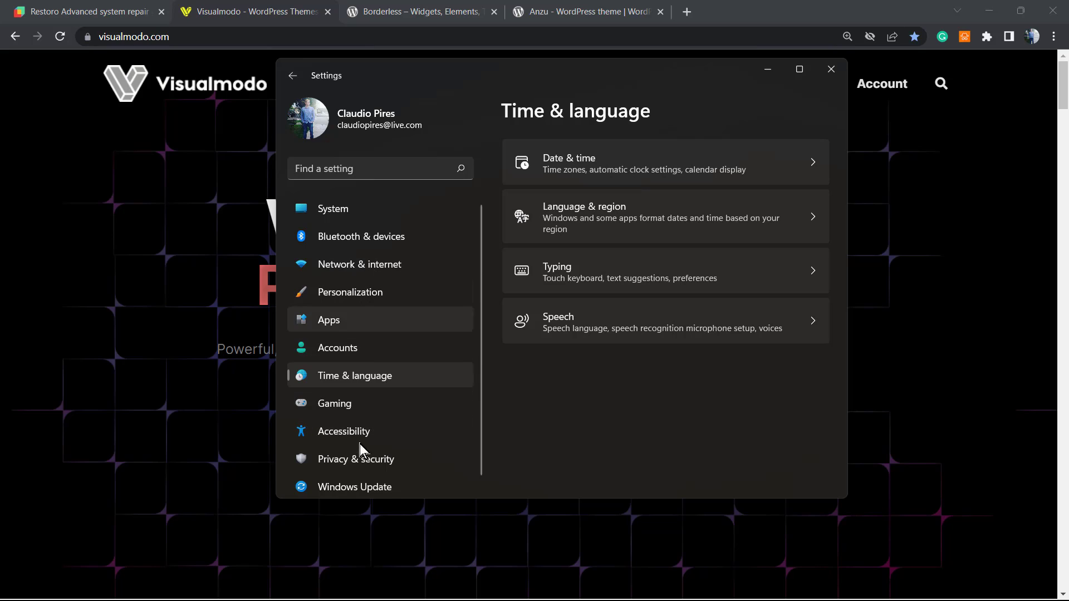
left_click(614, 223)
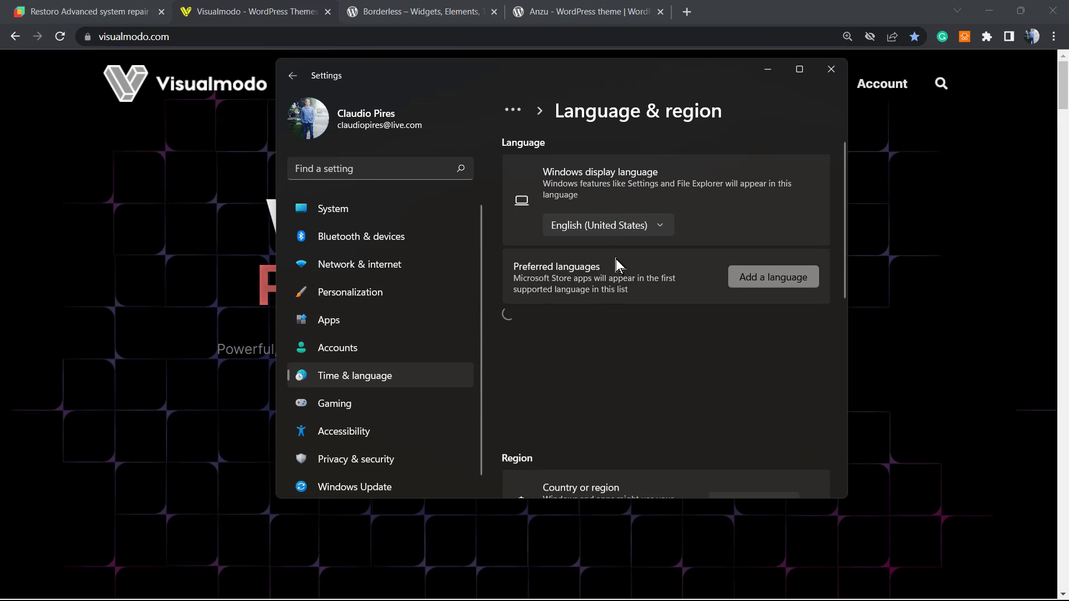
Check the display language choices and try placing Portuguese (Brazil) above English (United States) in the preferred languages.
left_click(640, 226)
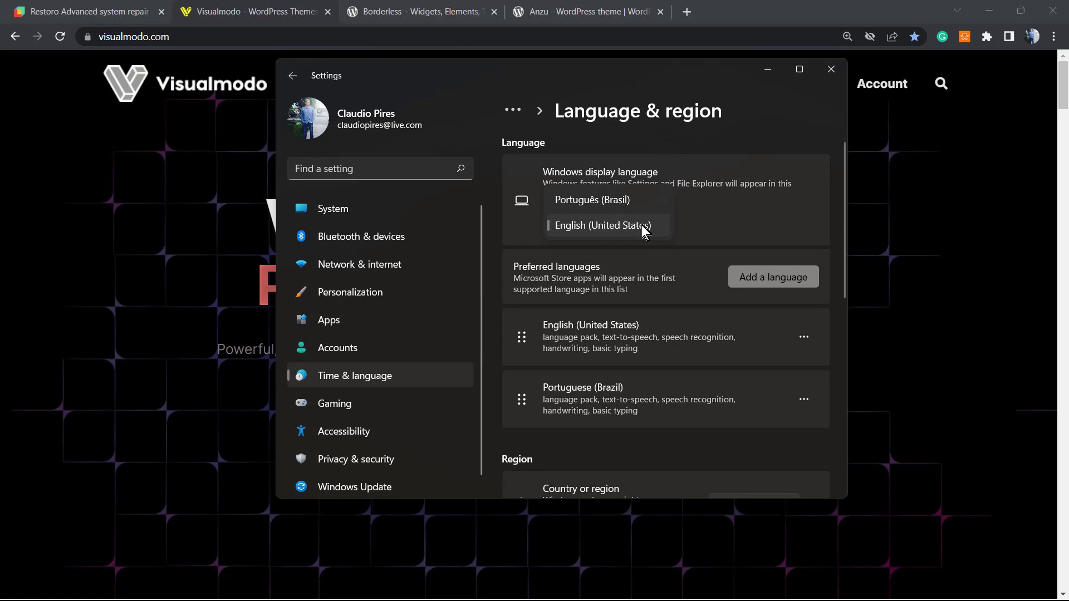
left_click(718, 233)
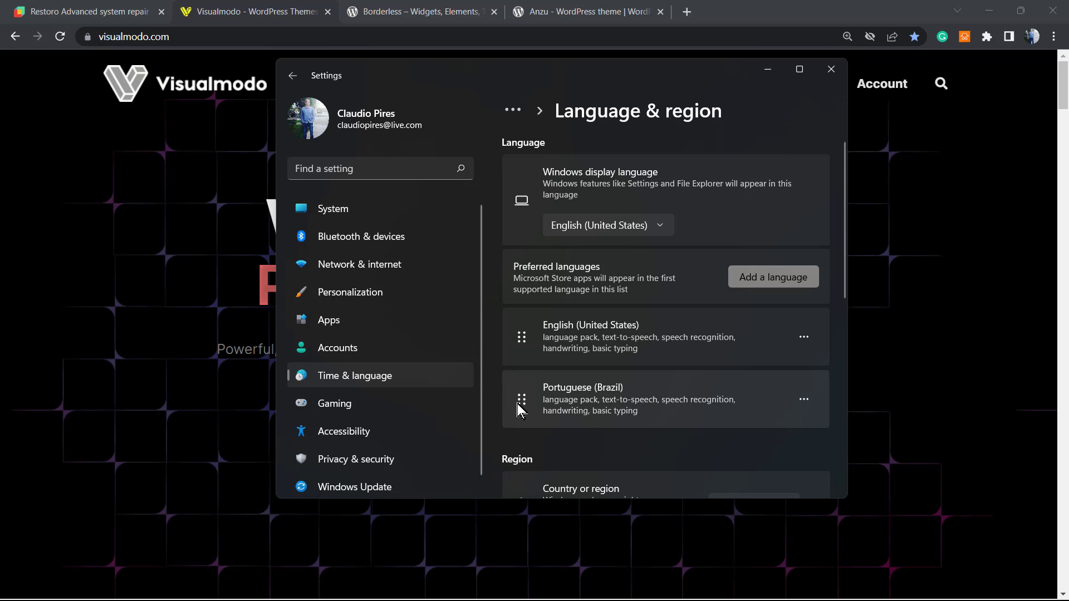
left_click_drag(517, 403, 530, 338)
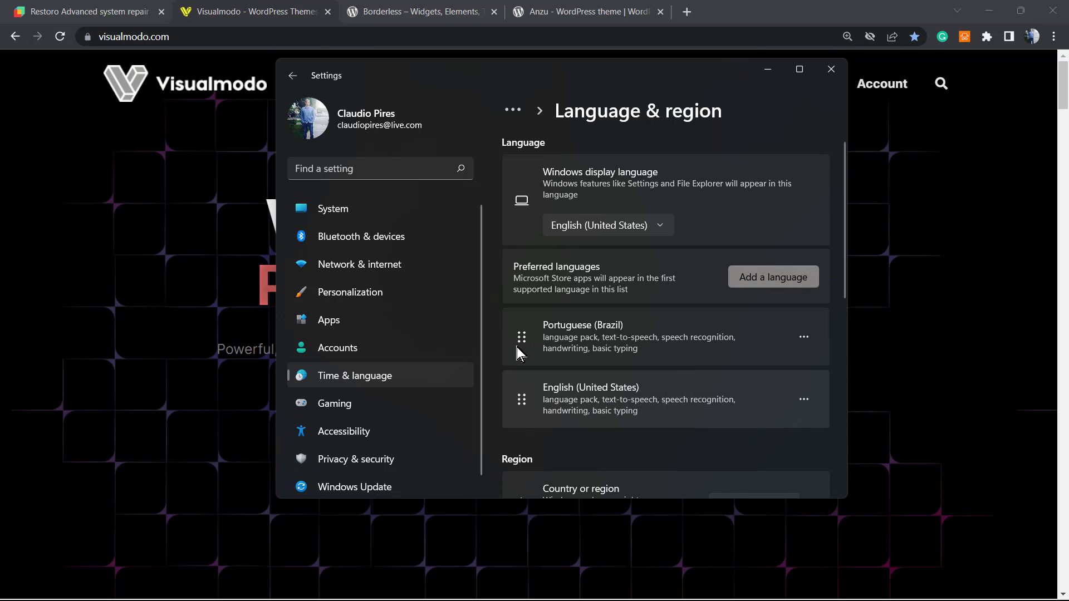
left_click(593, 228)
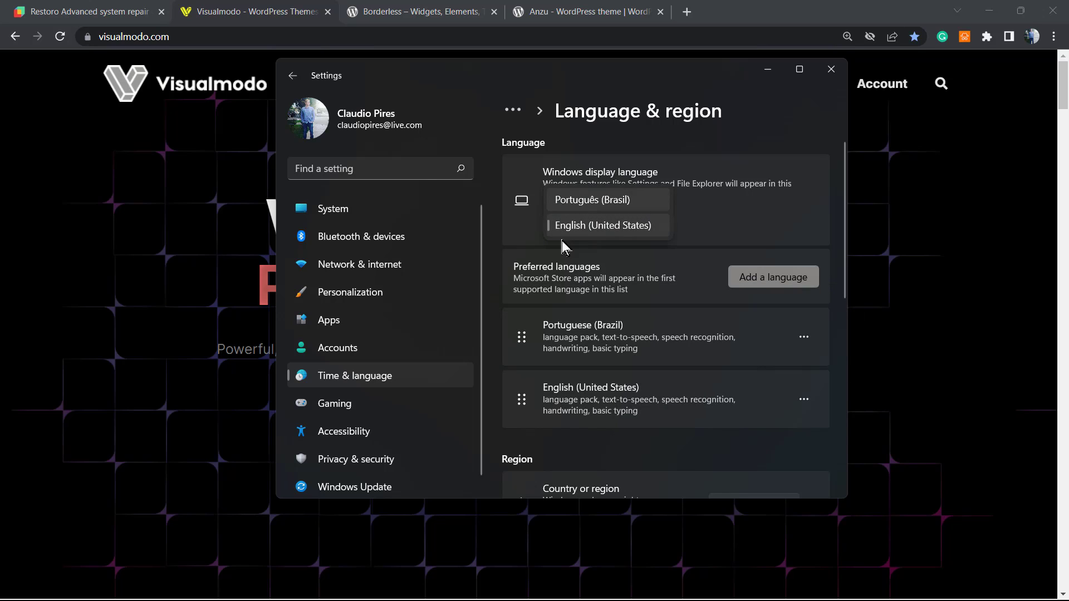
left_click(516, 342)
left_click_drag(510, 333, 553, 404)
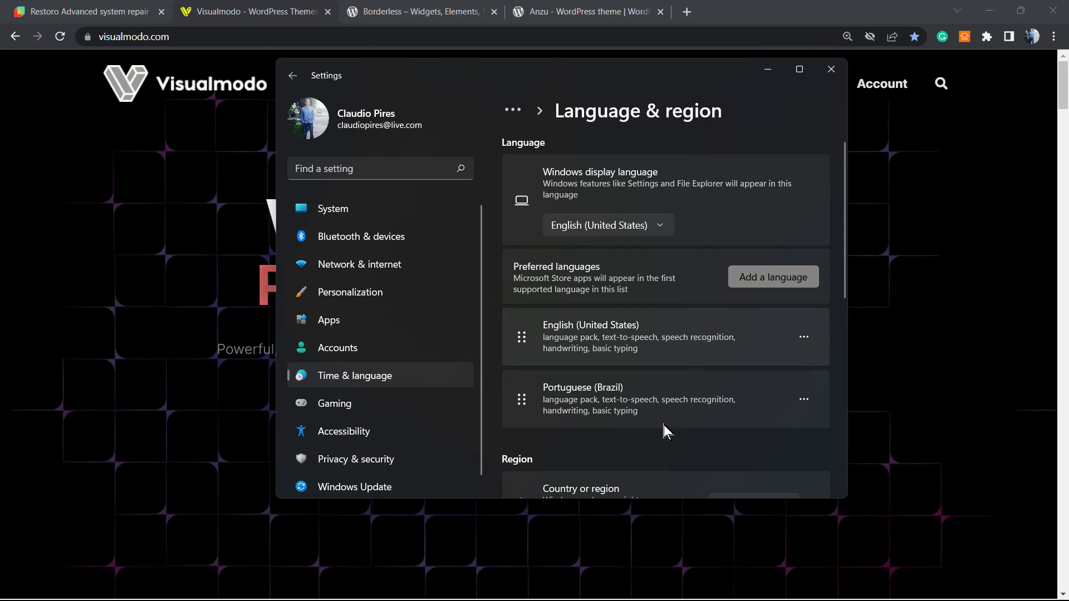
Add a preferred language, searching for "espan" and selecting Español (México).
left_click(758, 283)
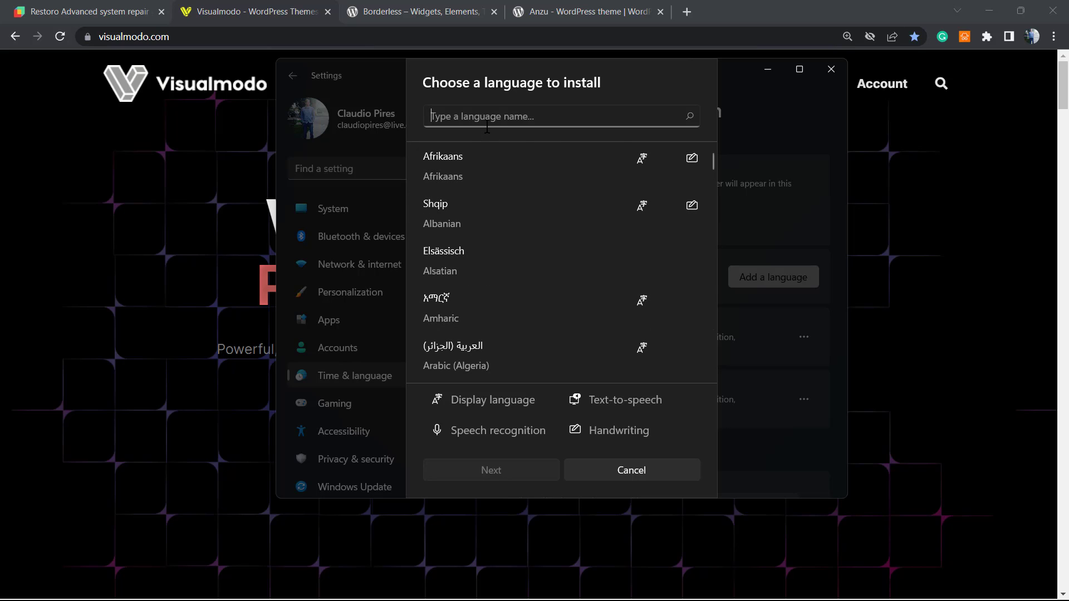
key("Escape")
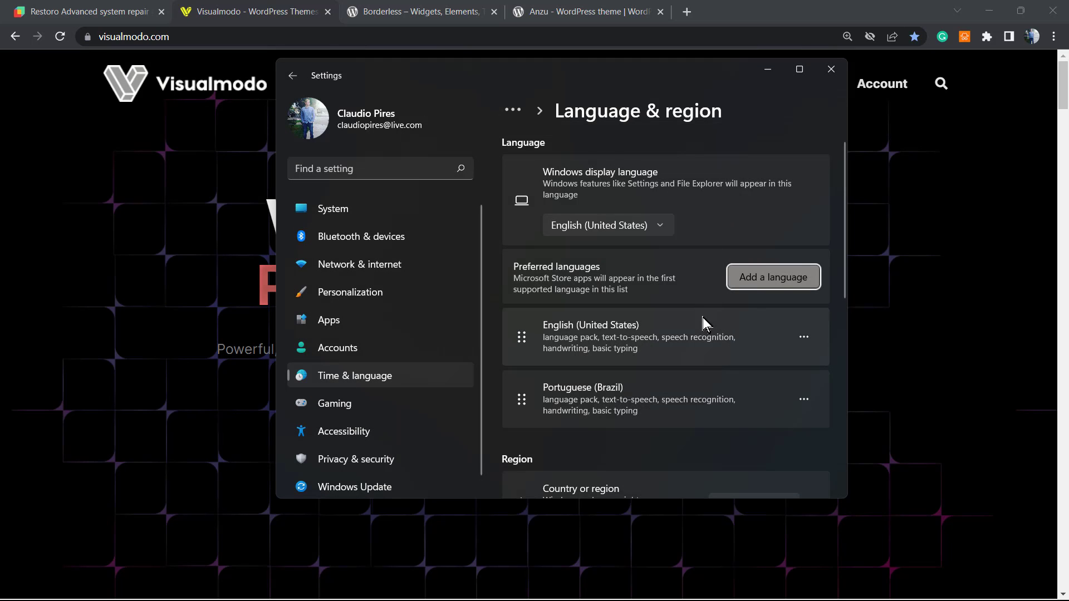
left_click(764, 280)
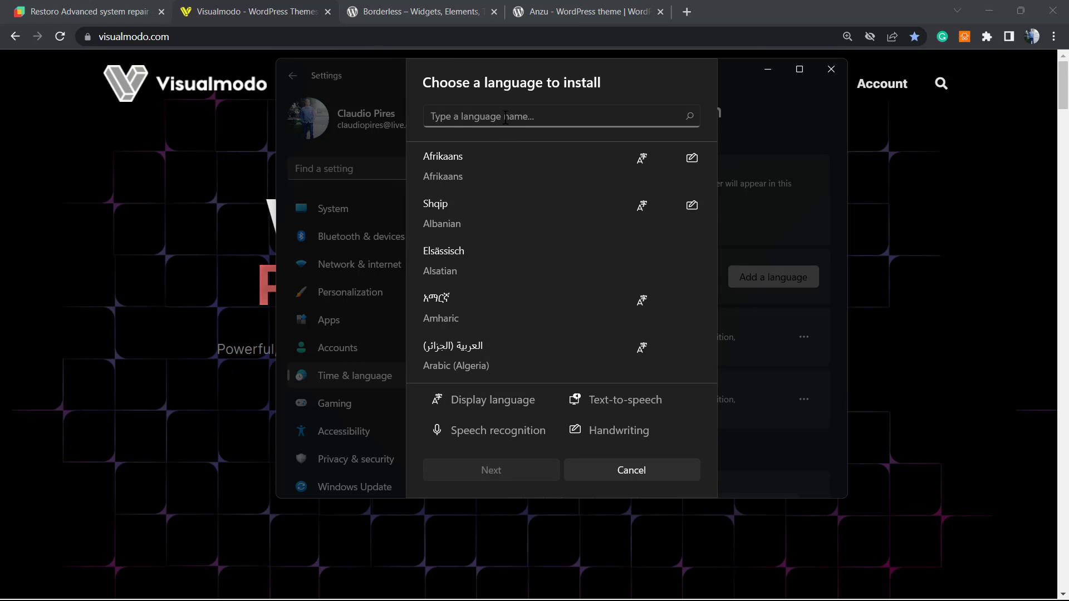
type("espa")
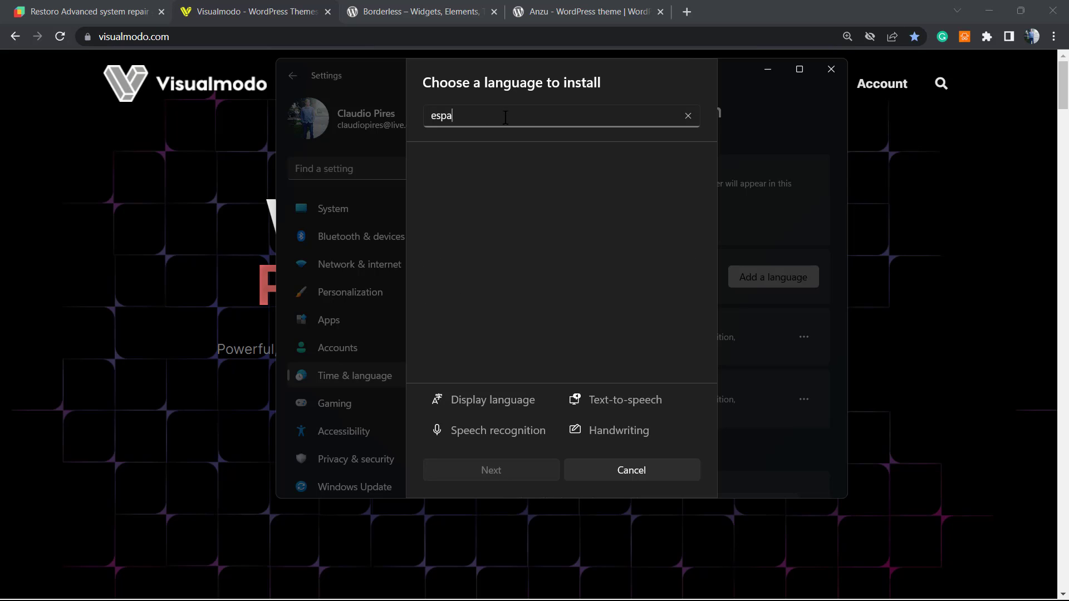
type("n")
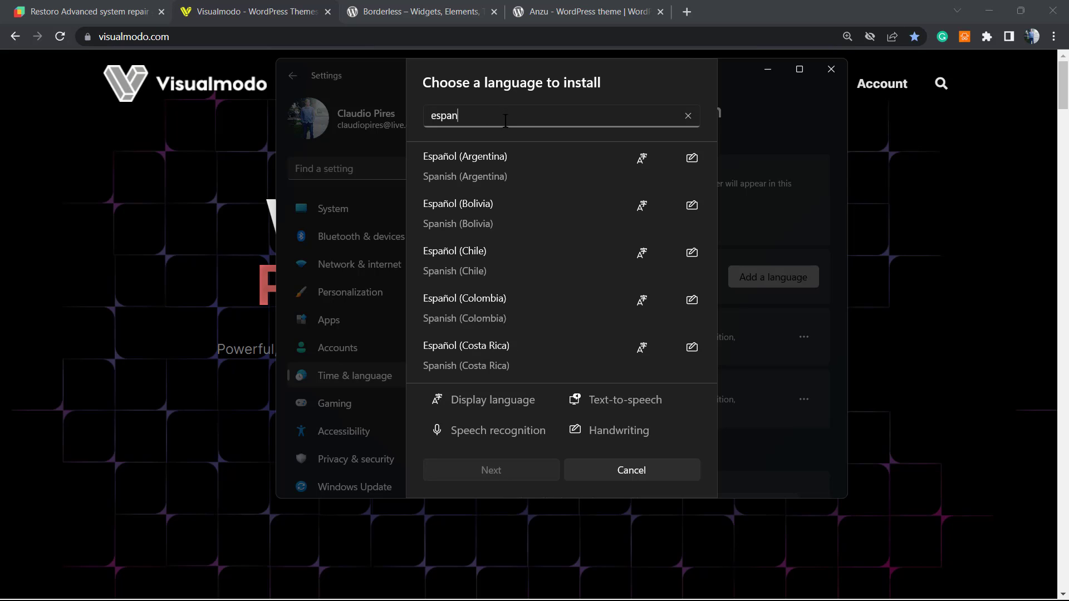
scroll(545, 276, "down", 3)
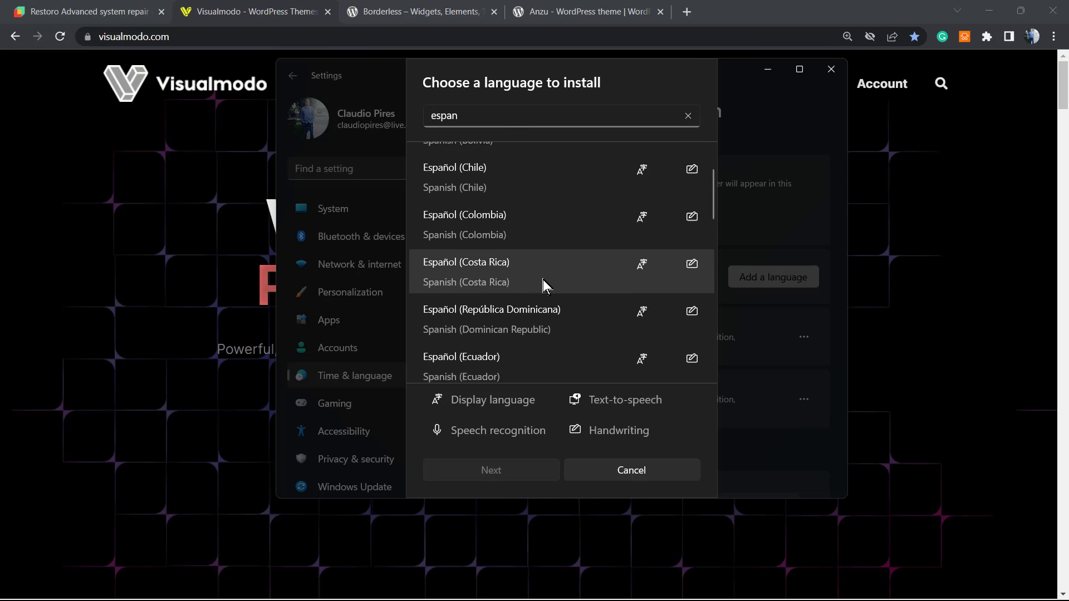
scroll(543, 279, "down", 5)
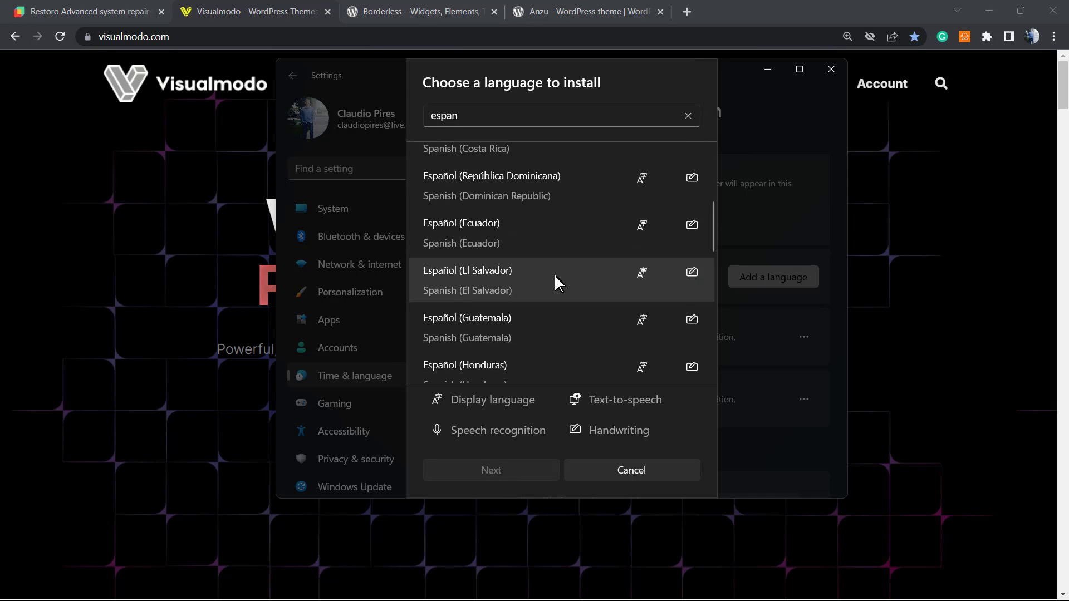
scroll(554, 281, "down", 3)
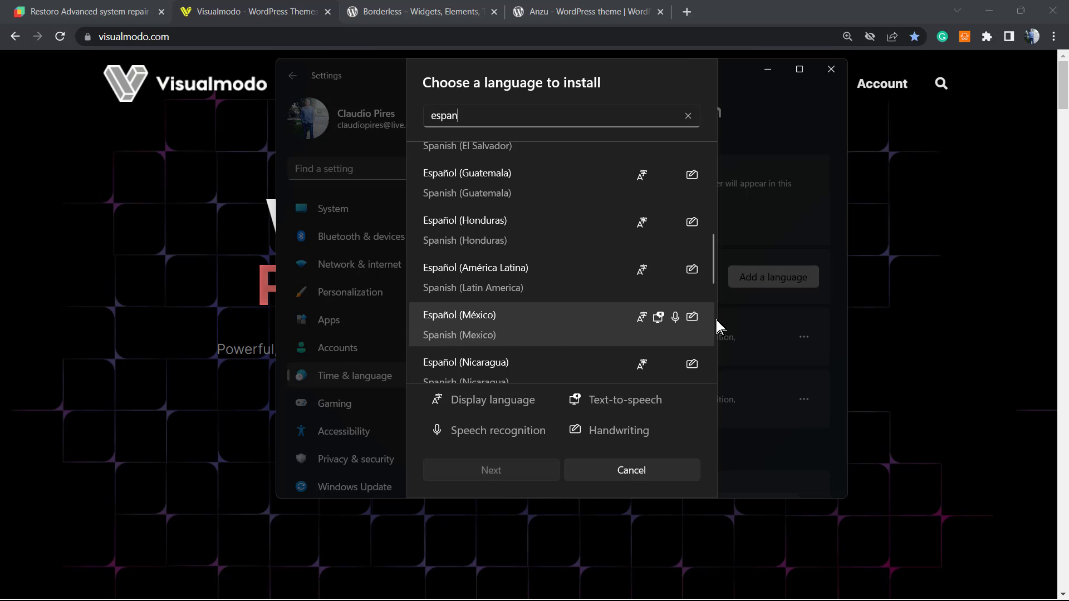
left_click(493, 333)
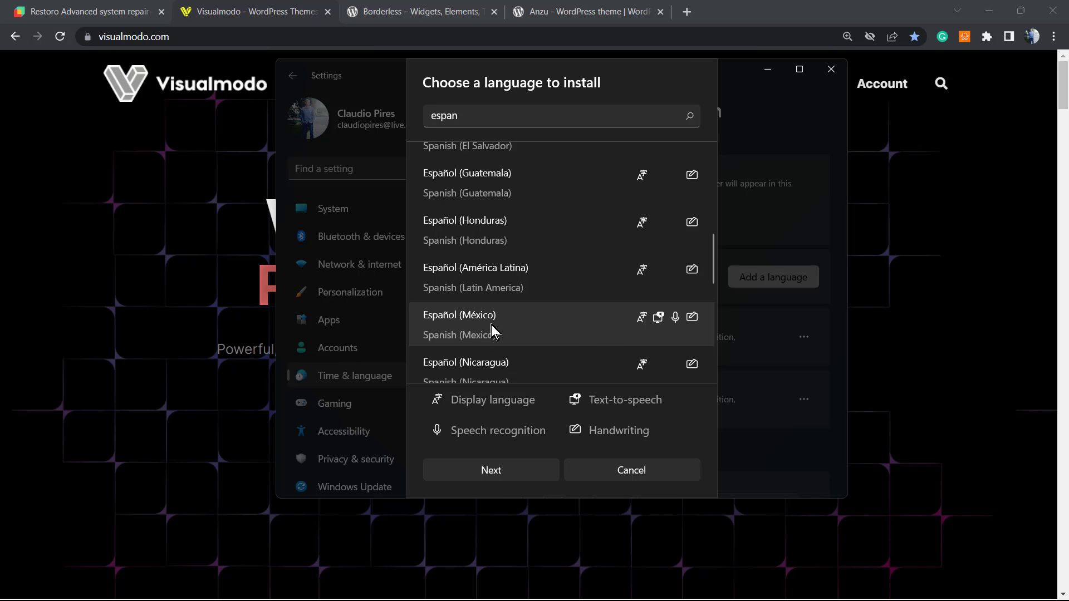
Install Español (México) with its language pack, text-to-speech, speech recognition and handwriting, without setting it as the Windows display language.
left_click(491, 471)
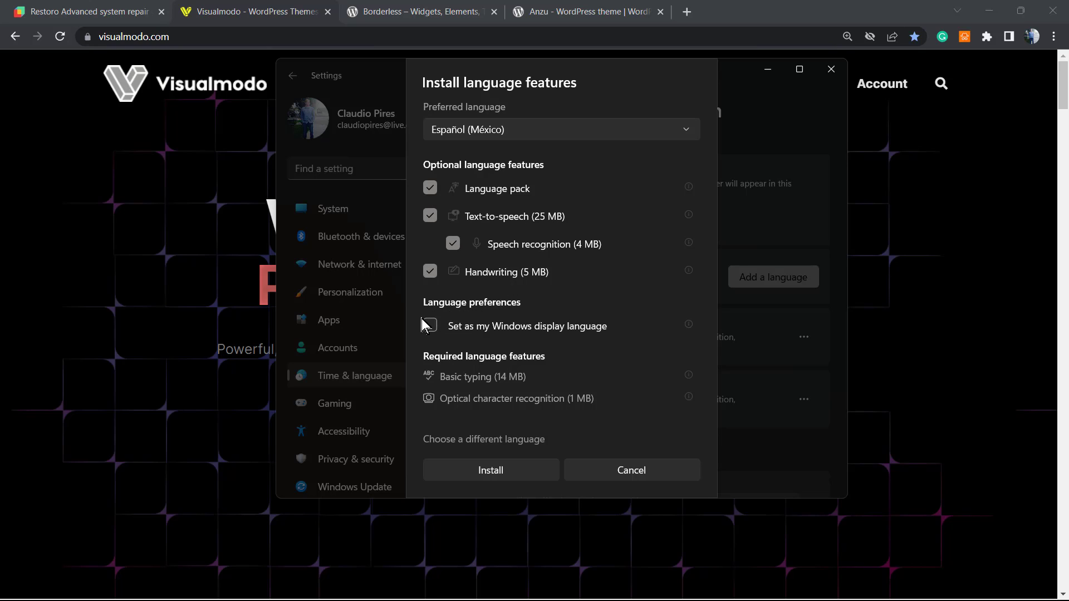
left_click(519, 332)
left_click(514, 332)
left_click(473, 476)
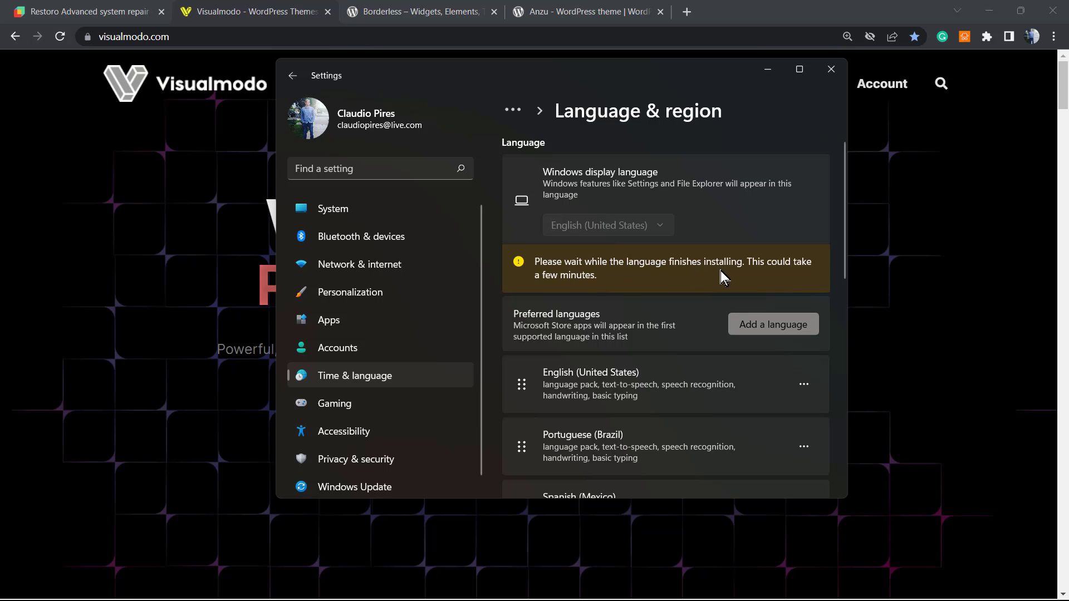
Examine the installation status of Spanish (Mexico) in the preferred languages and the Windows display language setting.
scroll(627, 278, "down", 3)
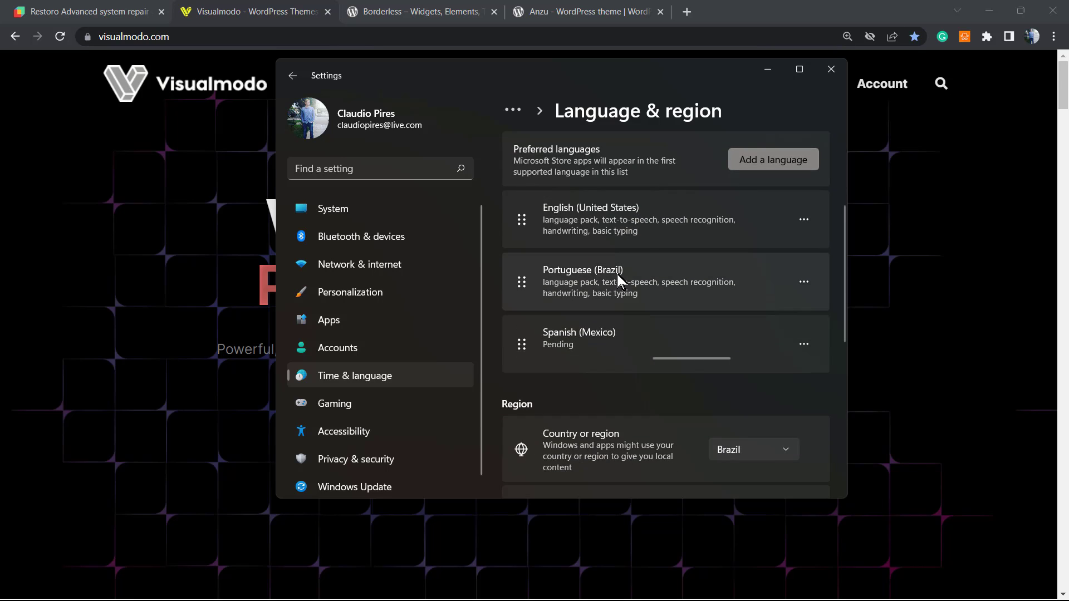
scroll(611, 307, "up", 1)
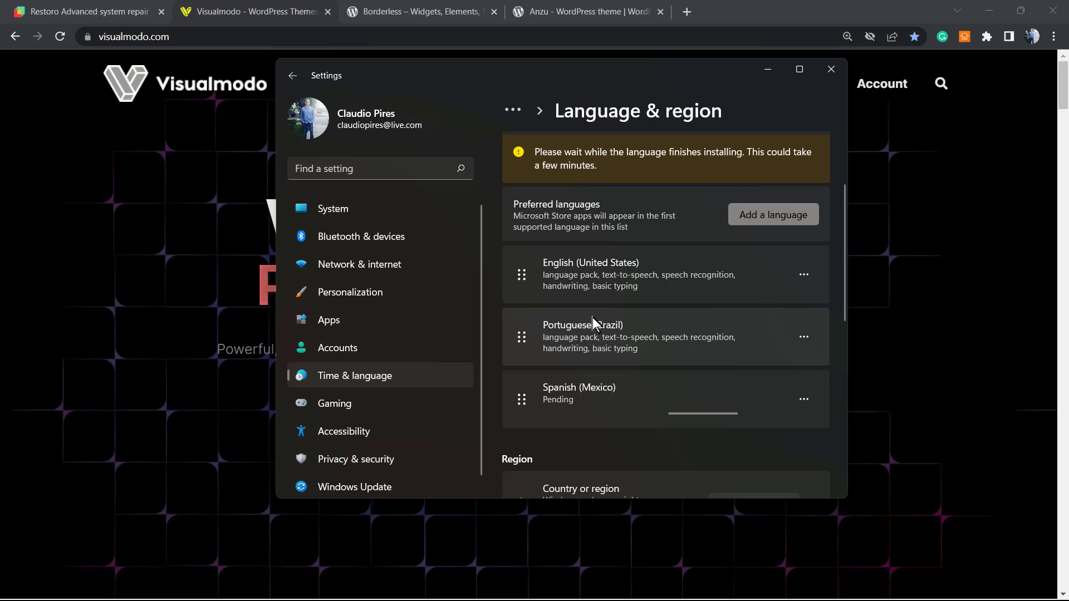
scroll(655, 348, "up", 2)
scroll(657, 352, "down", 3)
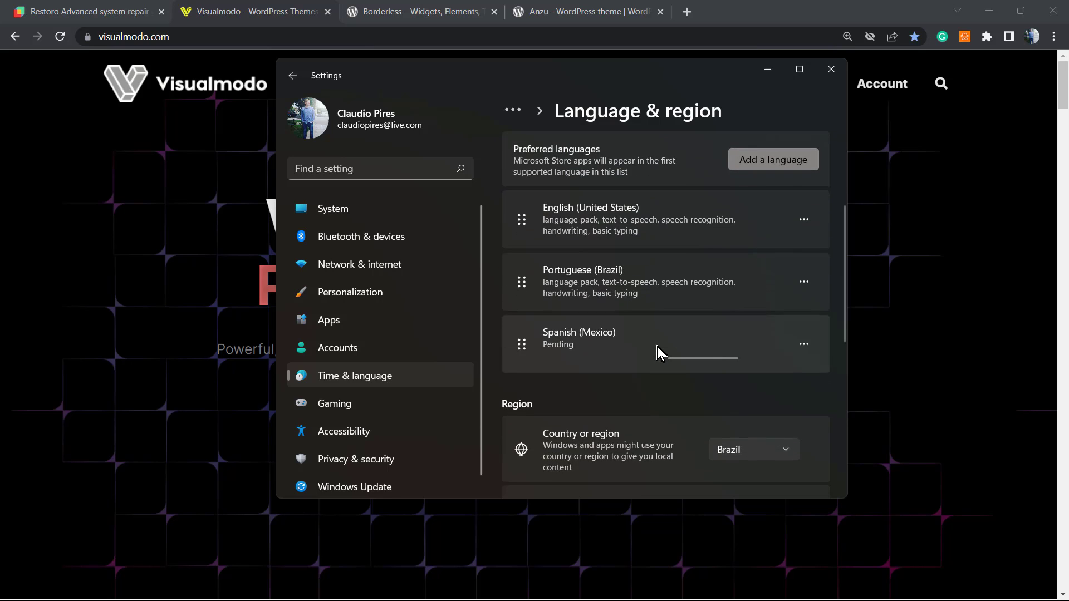
scroll(657, 346, "up", 2)
scroll(654, 347, "down", 2)
scroll(637, 296, "up", 2)
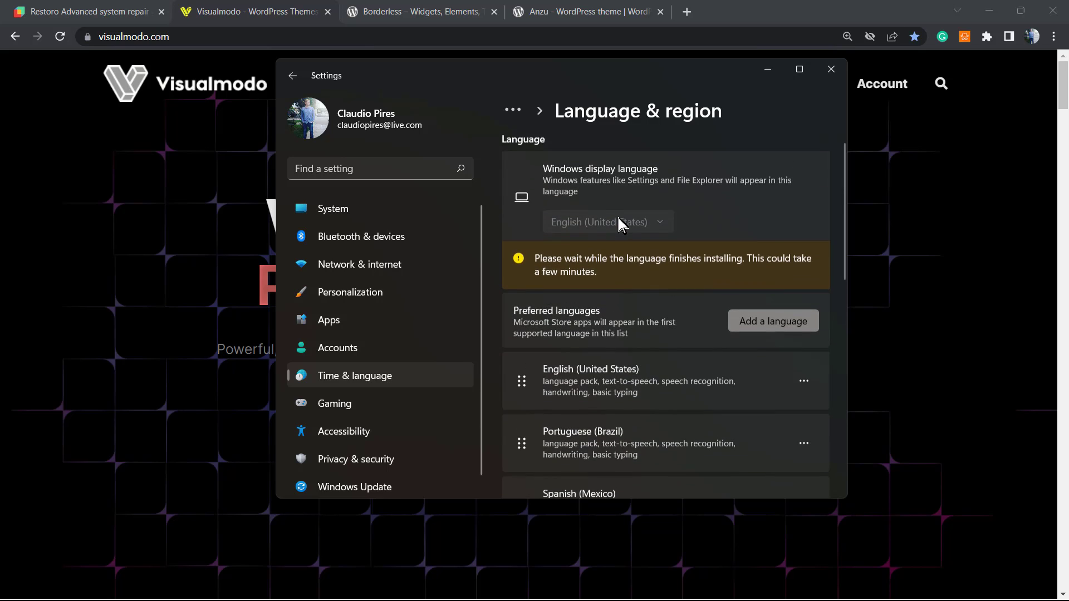
scroll(613, 219, "up", 1)
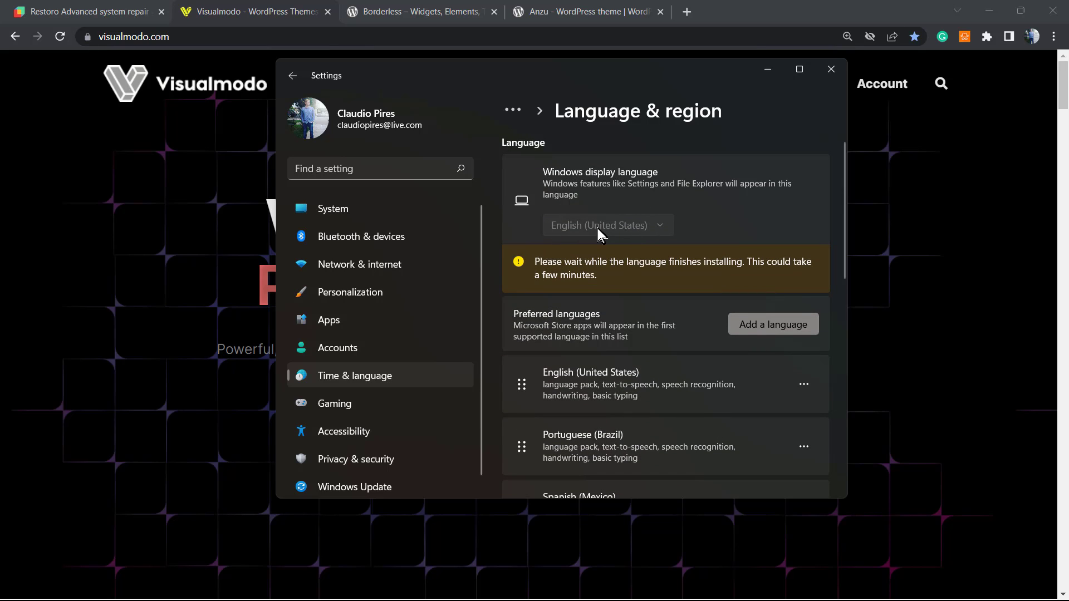
scroll(597, 229, "down", 3)
scroll(597, 228, "up", 2)
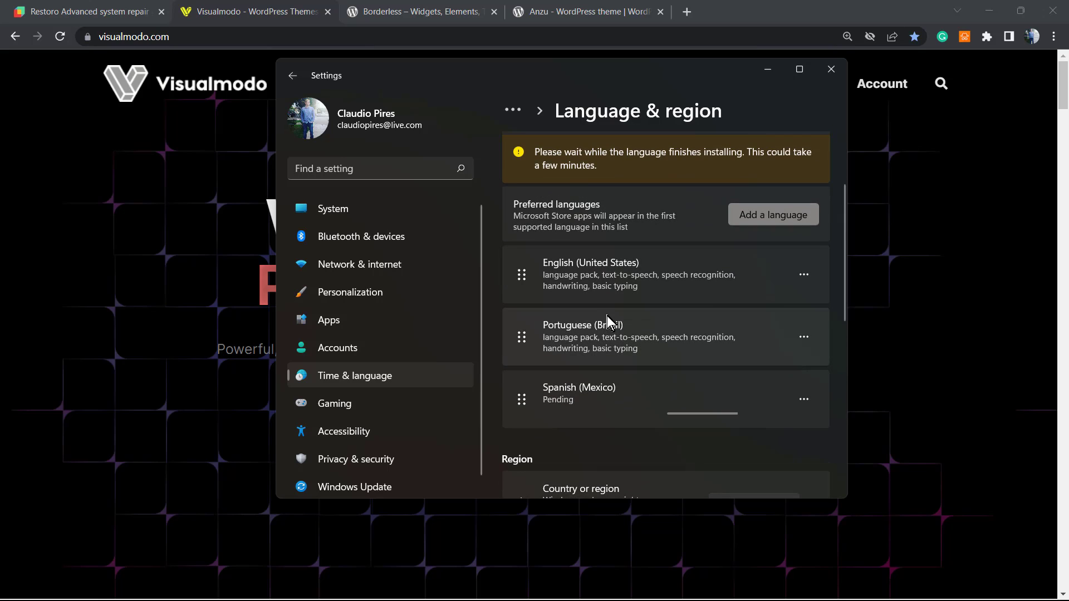
Look at the actions available for Spanish (Mexico) and review the preferred languages list.
left_click(802, 398)
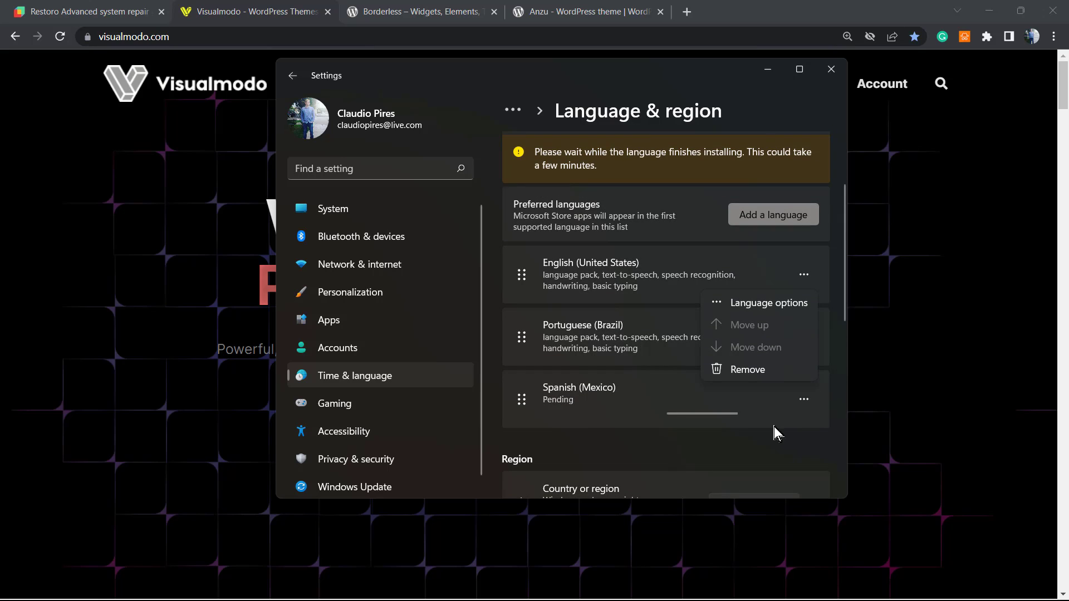
left_click(666, 452)
scroll(613, 362, "down", 1)
scroll(580, 315, "up", 1)
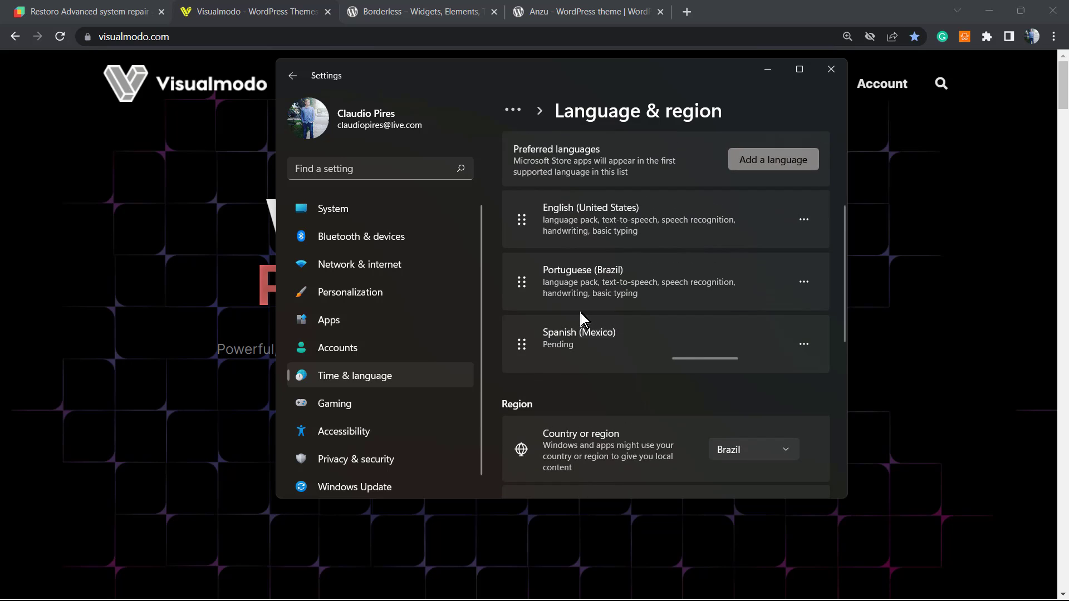
scroll(580, 313, "down", 1)
scroll(582, 312, "up", 1)
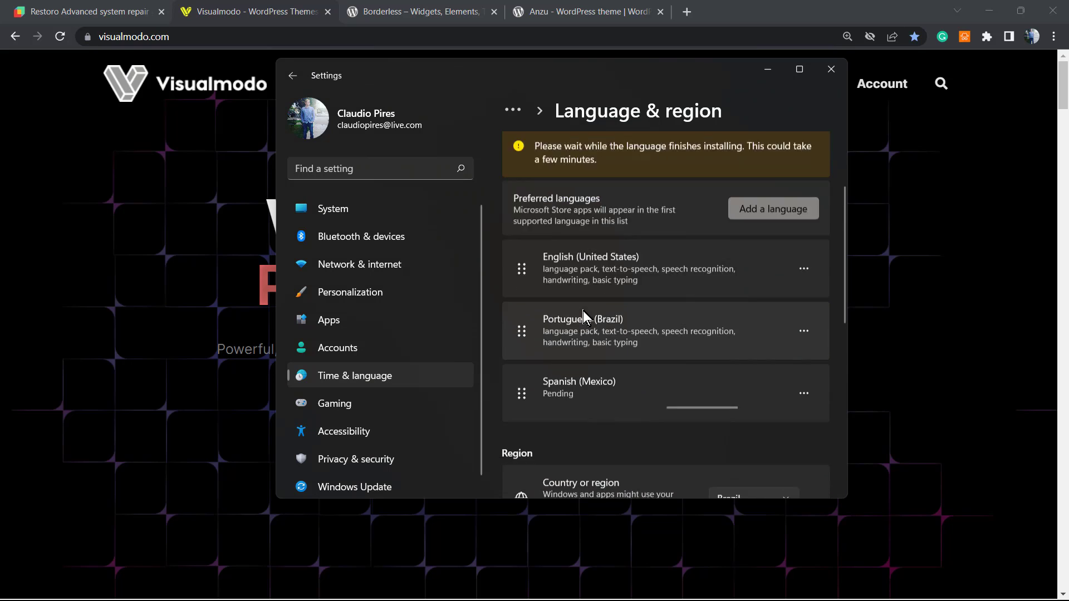
scroll(583, 312, "up", 2)
scroll(583, 312, "down", 1)
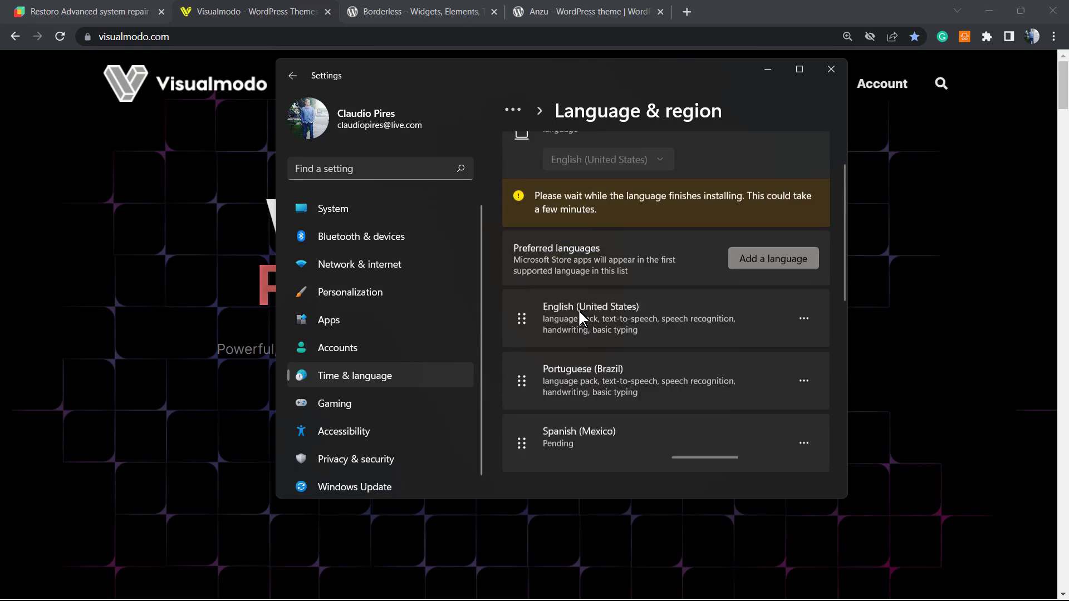
Look through the available countries for the Country or region setting and leave the list without choosing one.
scroll(583, 257, "down", 1)
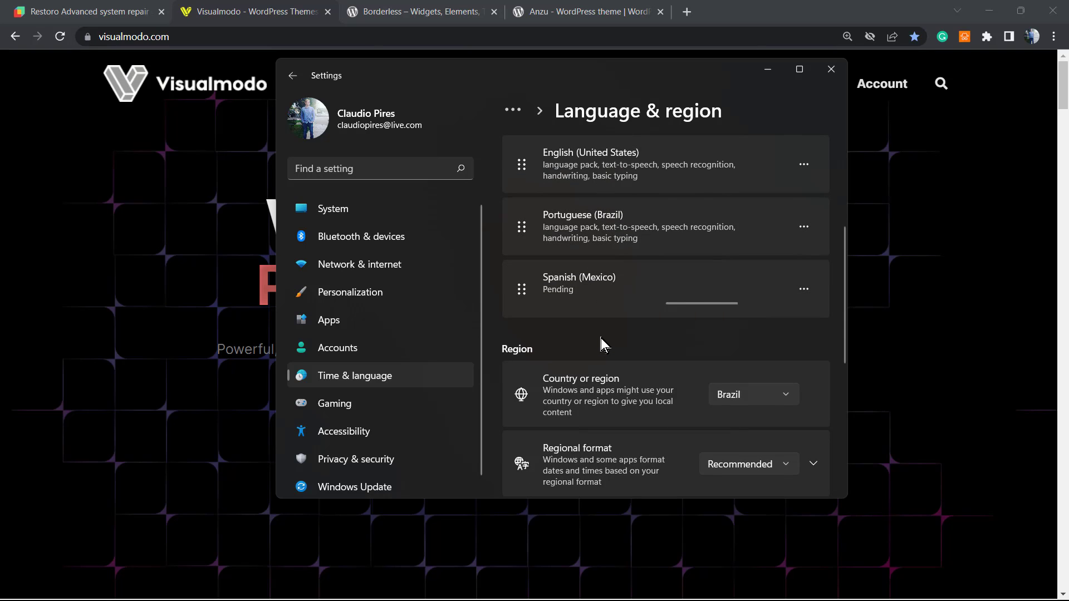
scroll(593, 376, "down", 2)
scroll(596, 343, "up", 1)
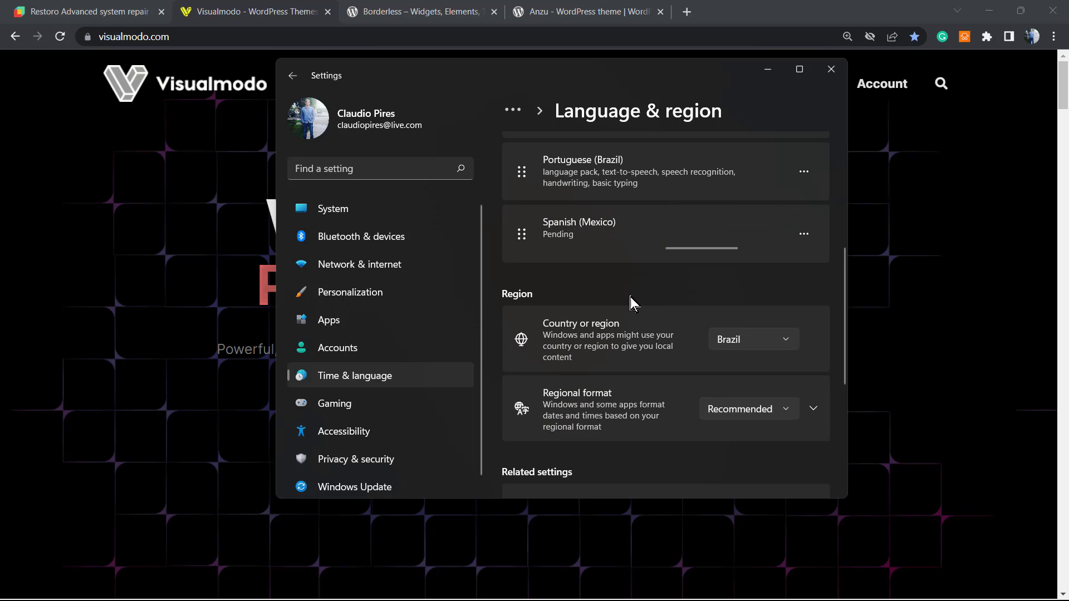
left_click(753, 339)
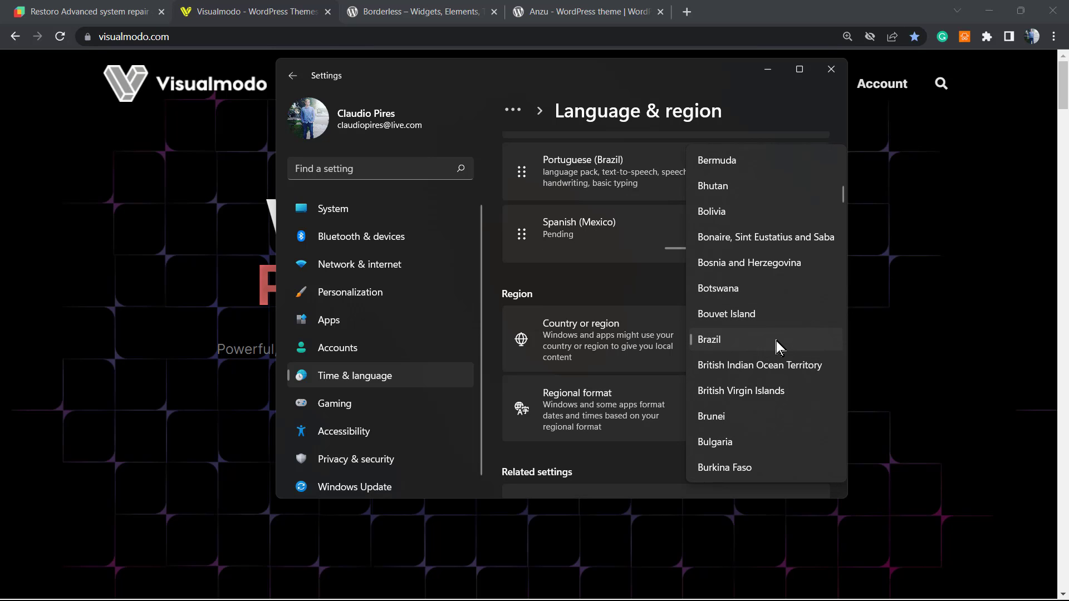
scroll(769, 334, "down", 3)
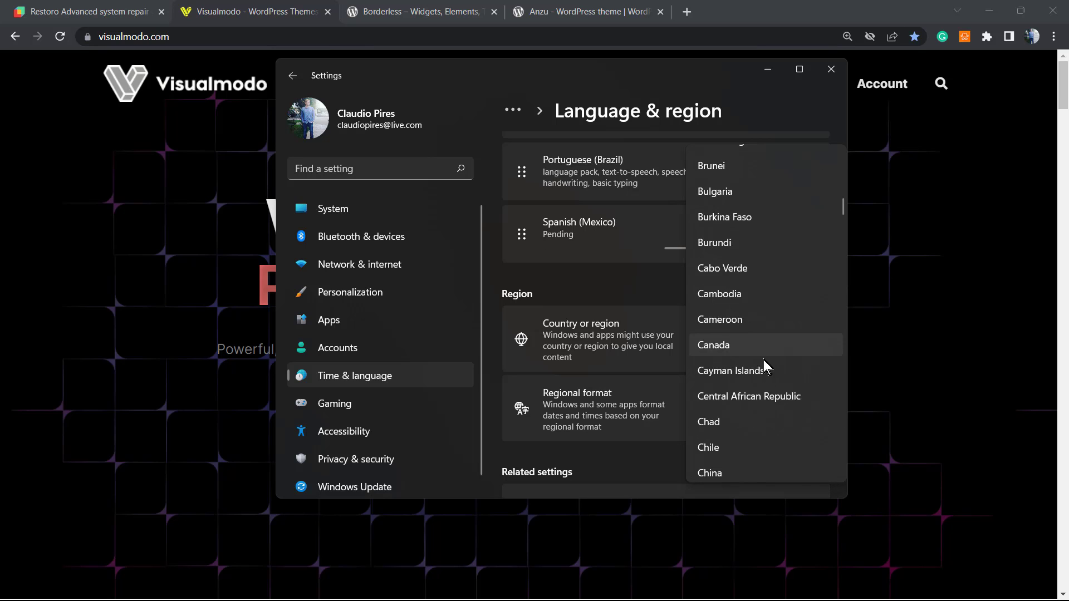
scroll(758, 373, "down", 13)
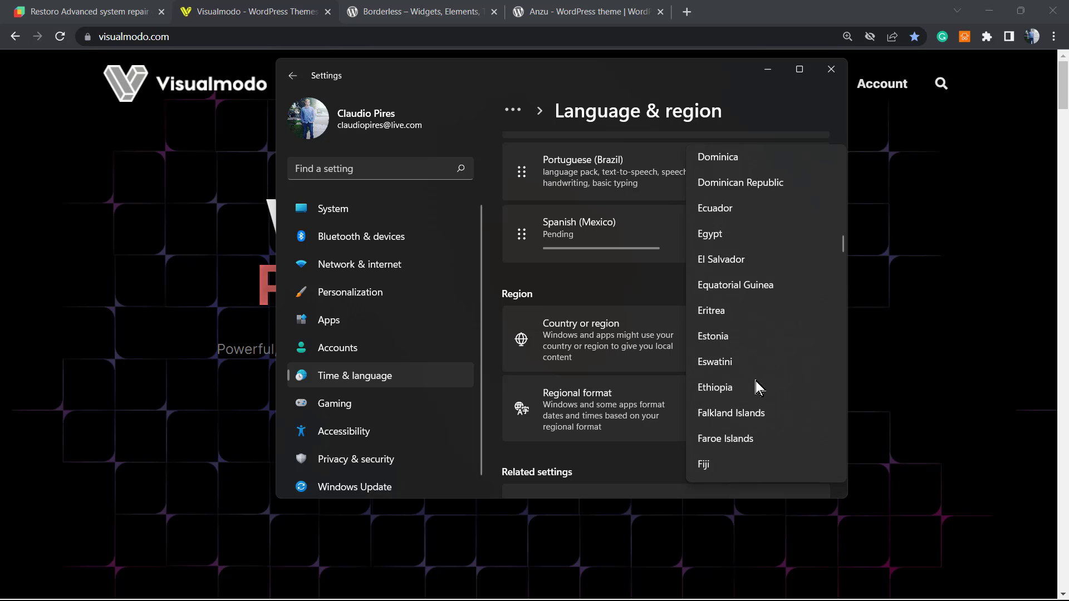
left_click(584, 285)
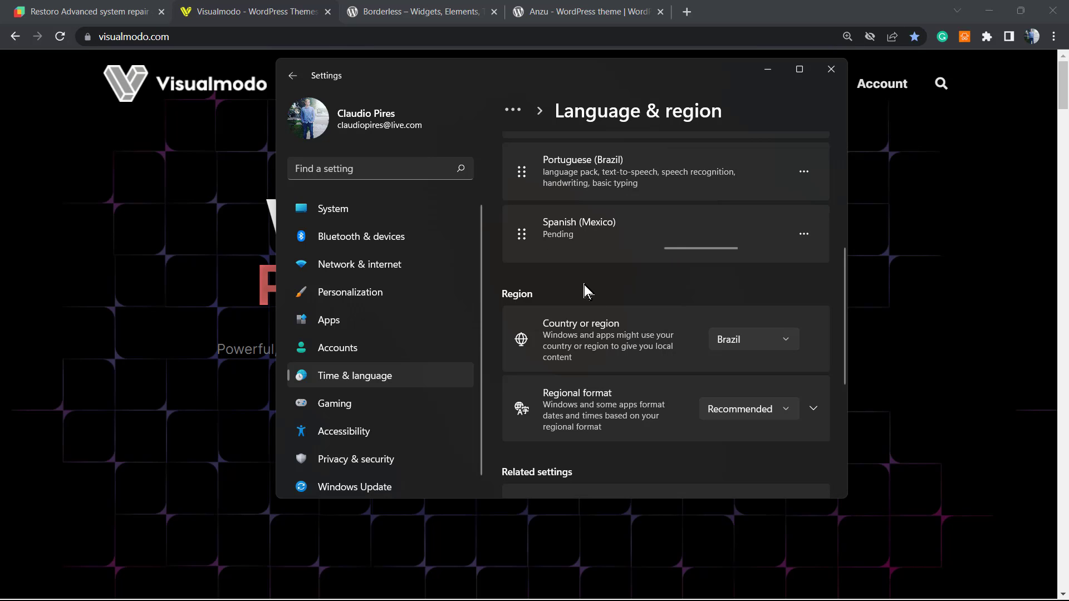
Browse the English variants offered for the Regional format setting and leave the list without choosing one.
scroll(665, 359, "down", 2)
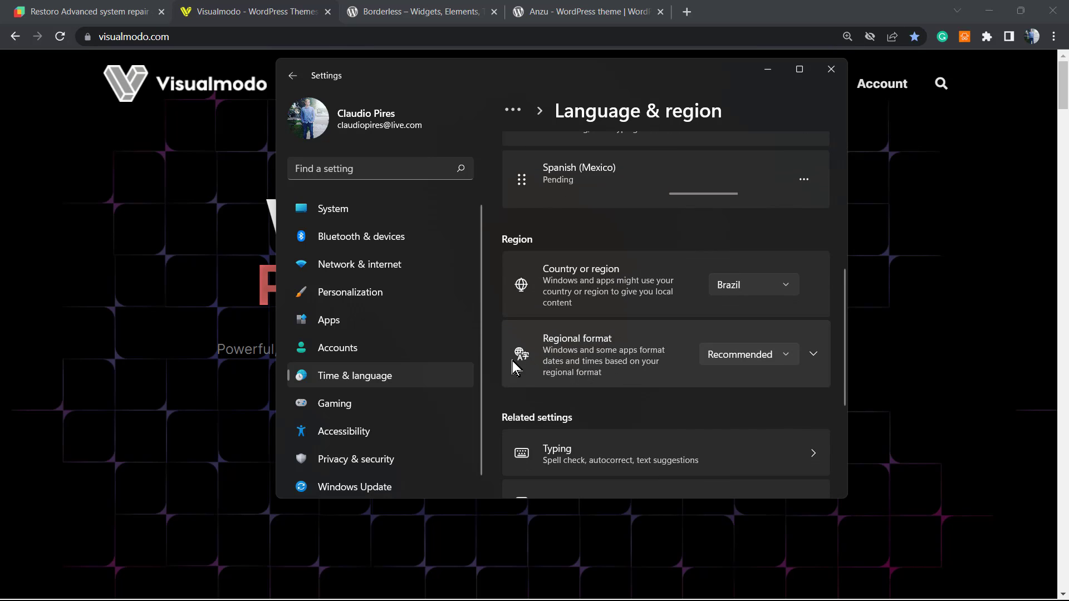
left_click(750, 362)
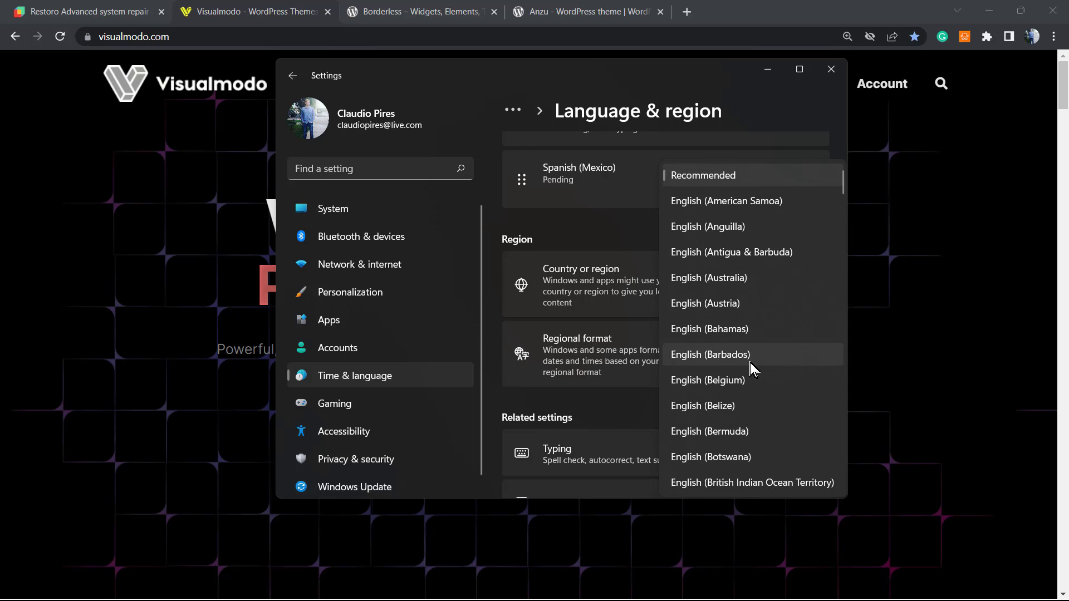
scroll(750, 363, "down", 2)
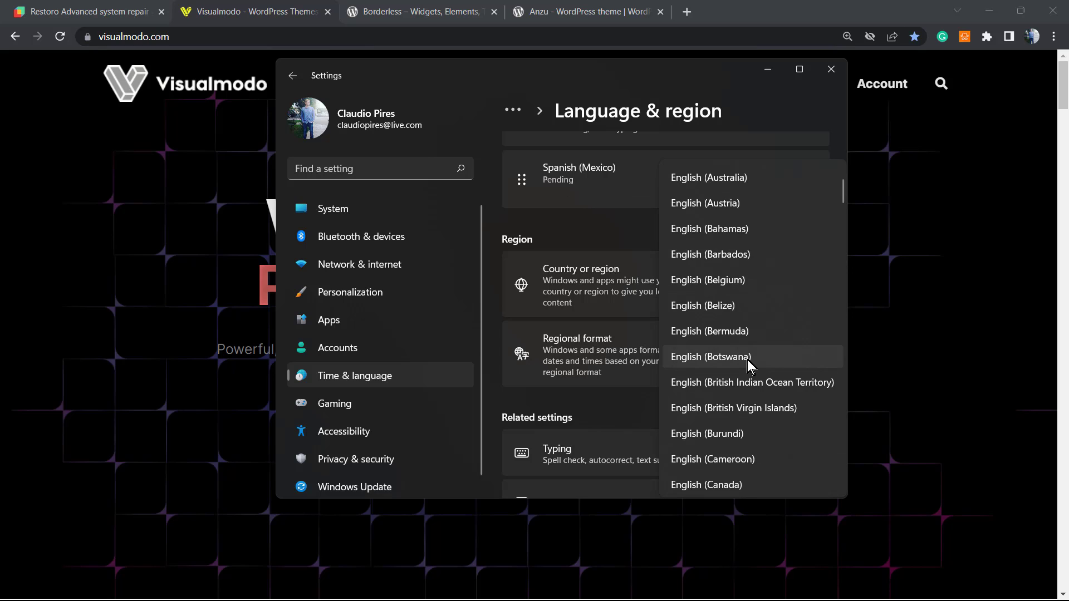
scroll(749, 365, "down", 10)
scroll(743, 358, "up", 13)
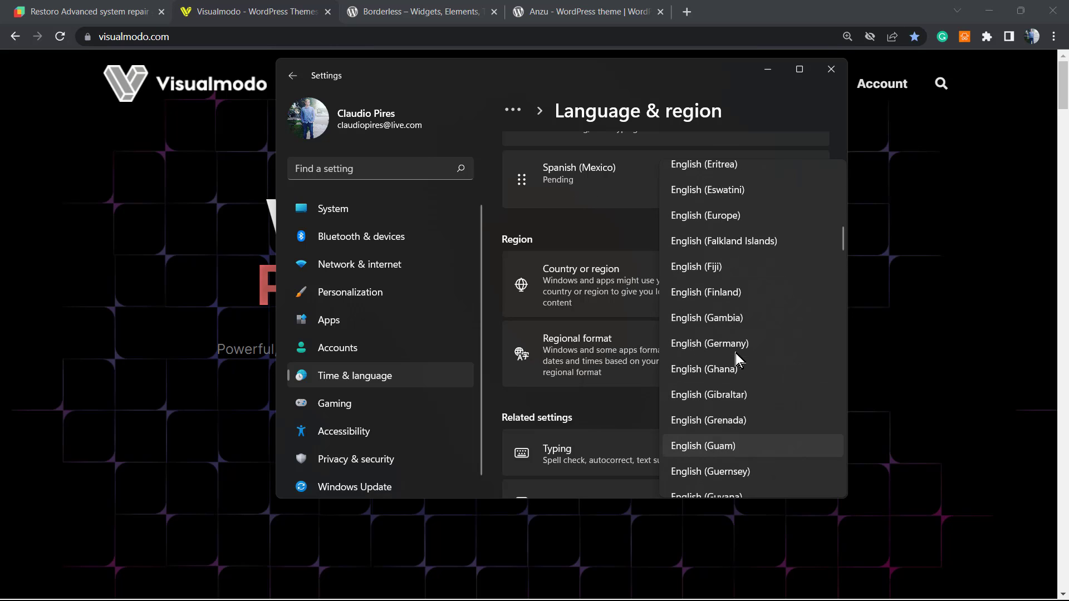
left_click(577, 226)
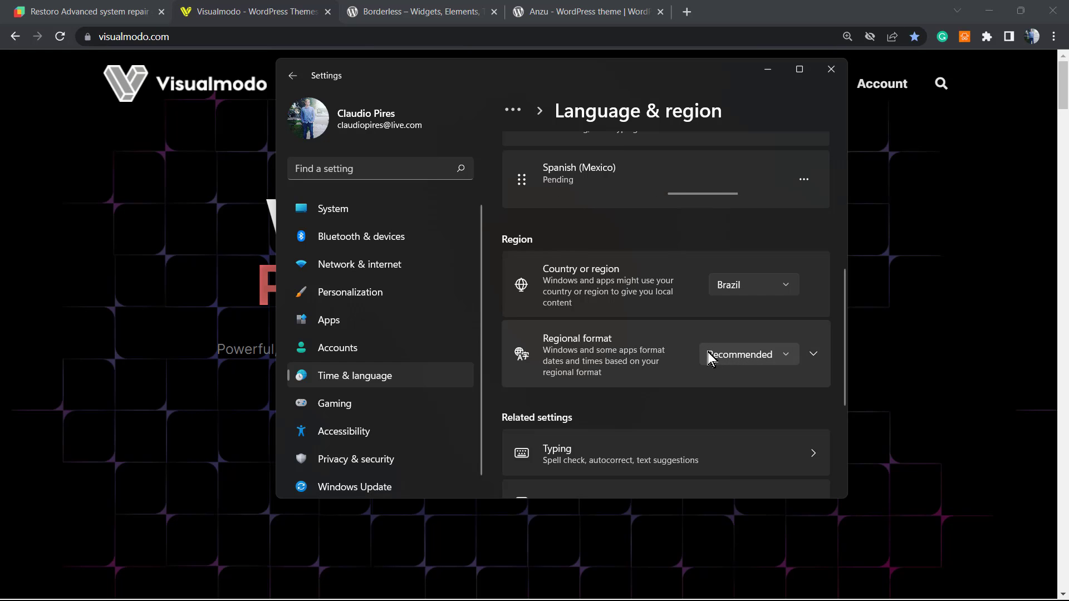
Open the administrative language settings, look at the welcome screen and non-Unicode program language options, and close the dialog.
scroll(693, 349, "down", 2)
scroll(690, 348, "down", 2)
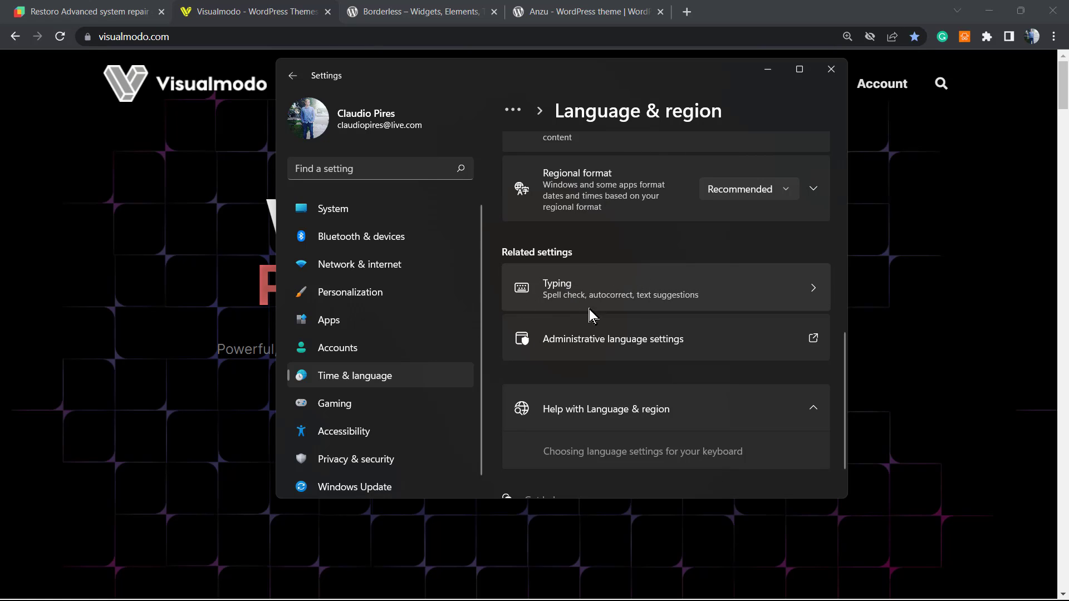
left_click(580, 348)
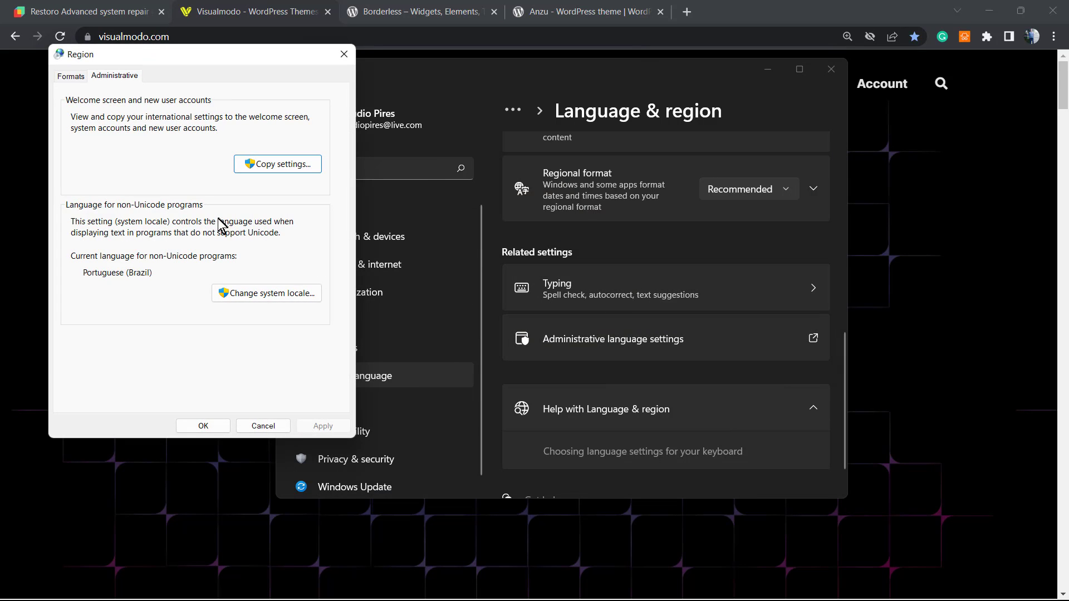
left_click(343, 54)
Collapse the Help with Language & region section and check the installation progress of Spanish (Mexico).
scroll(589, 277, "down", 2)
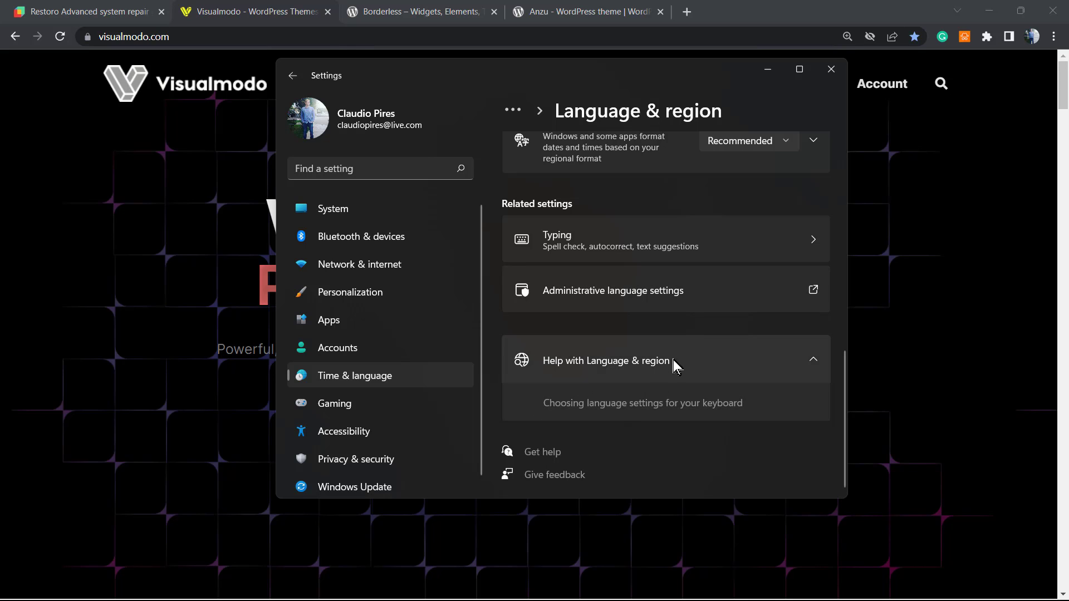
left_click(808, 365)
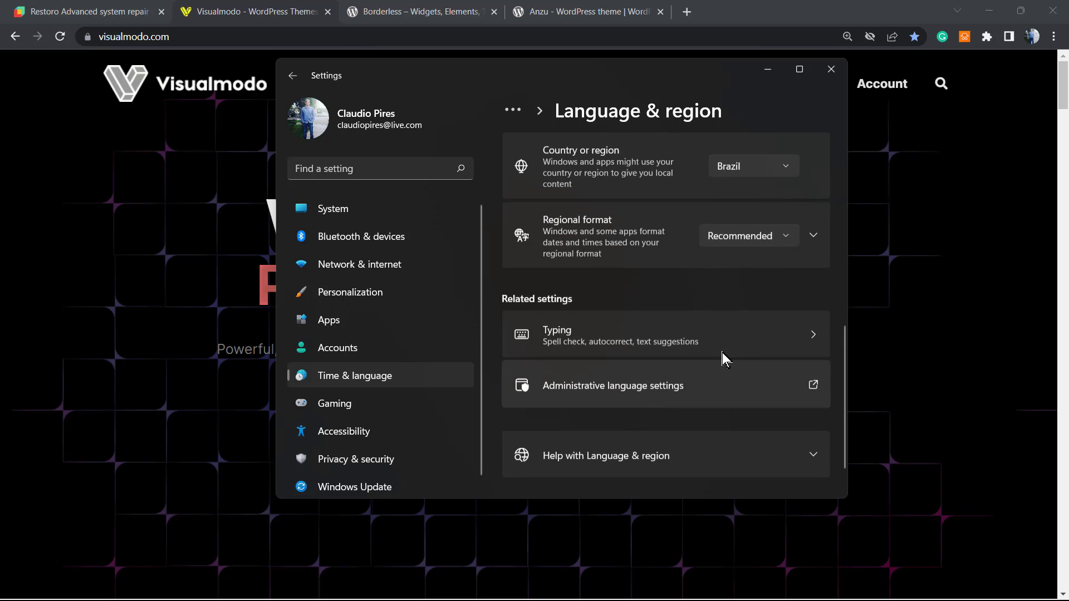
scroll(713, 353, "up", 4)
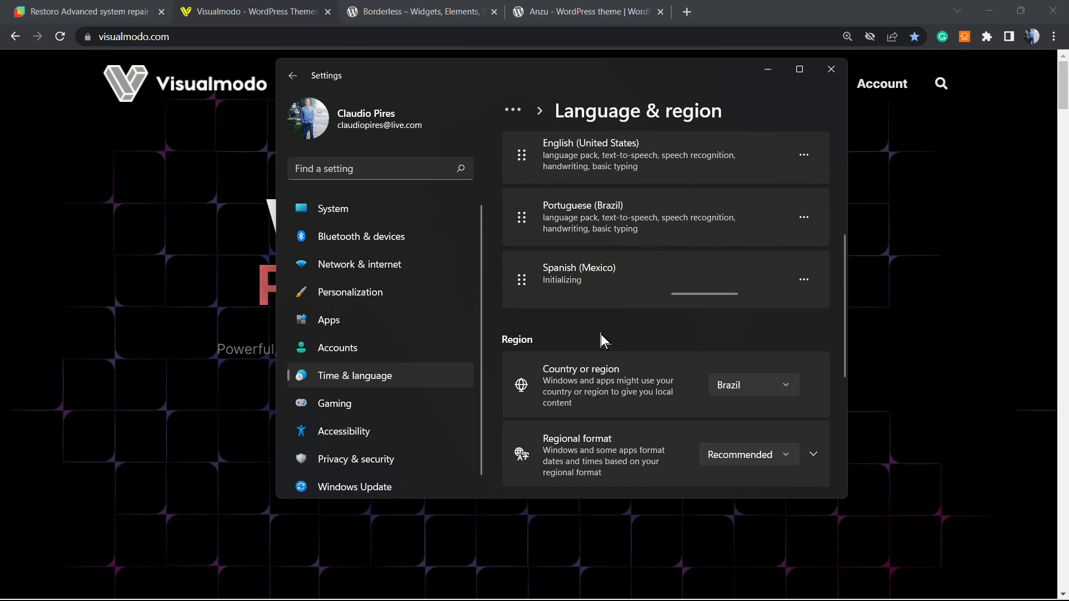
scroll(598, 342, "up", 1)
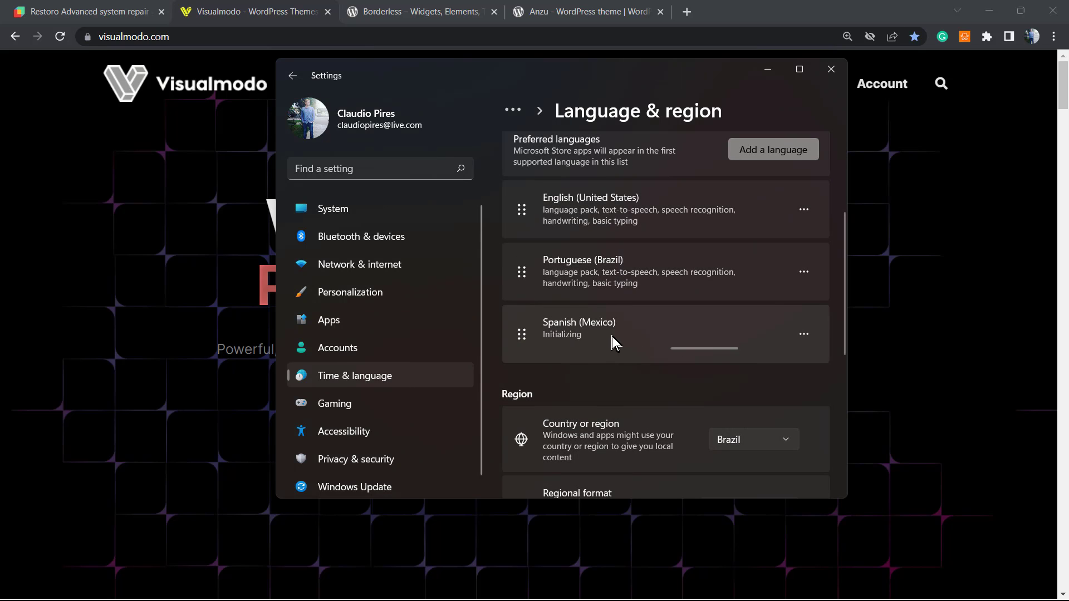
scroll(676, 352, "down", 1)
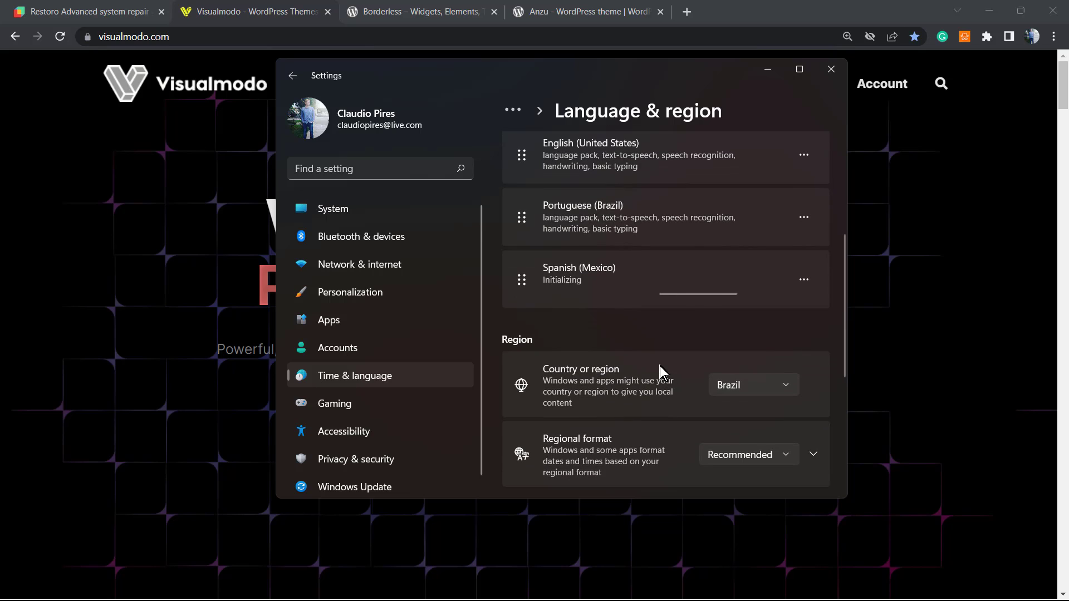
scroll(620, 355, "up", 1)
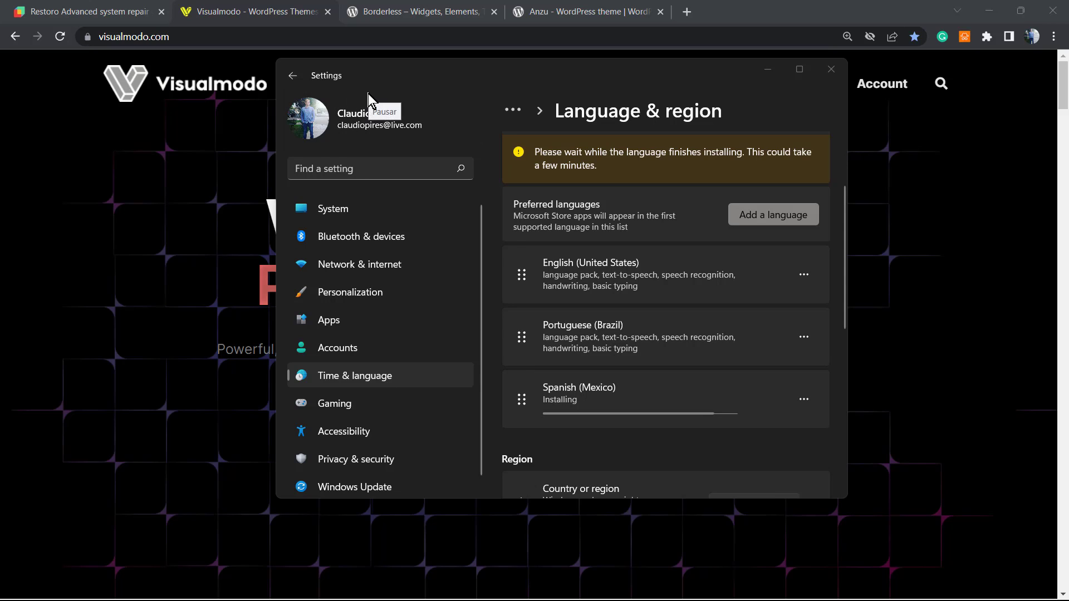
Check the Spanish (Mexico) entry, set the Windows display language to Español (México), and review the preferred languages.
scroll(646, 340, "up", 3)
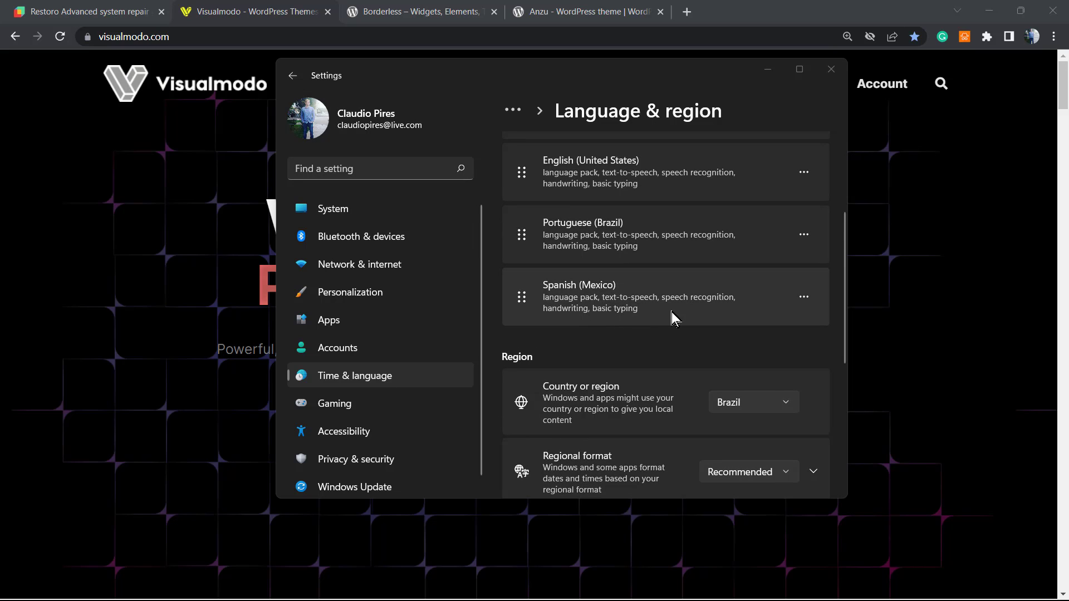
scroll(639, 323, "down", 1)
scroll(630, 326, "up", 4)
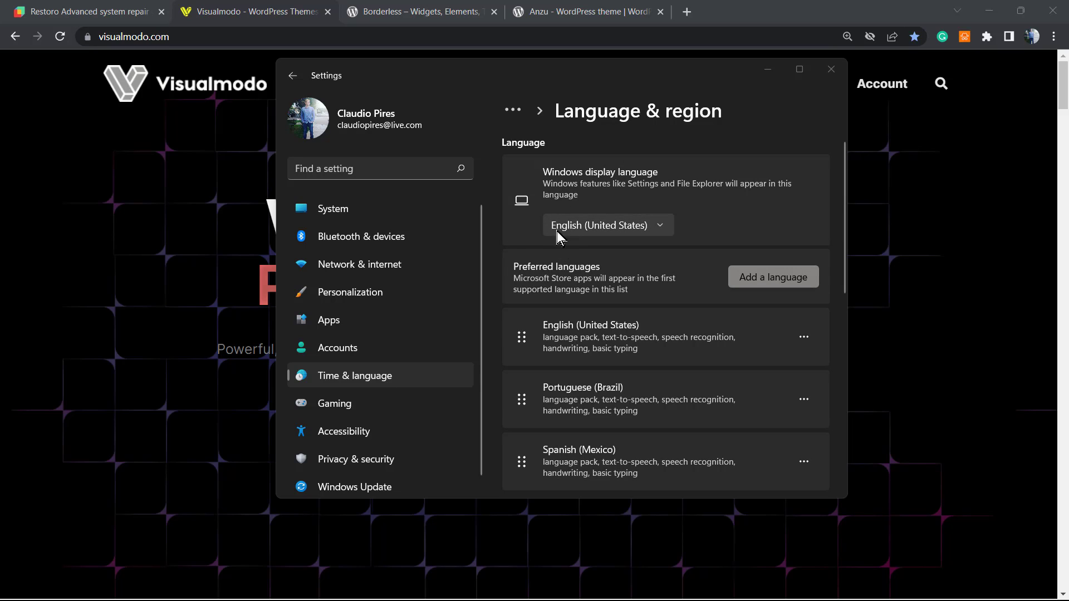
left_click(613, 233)
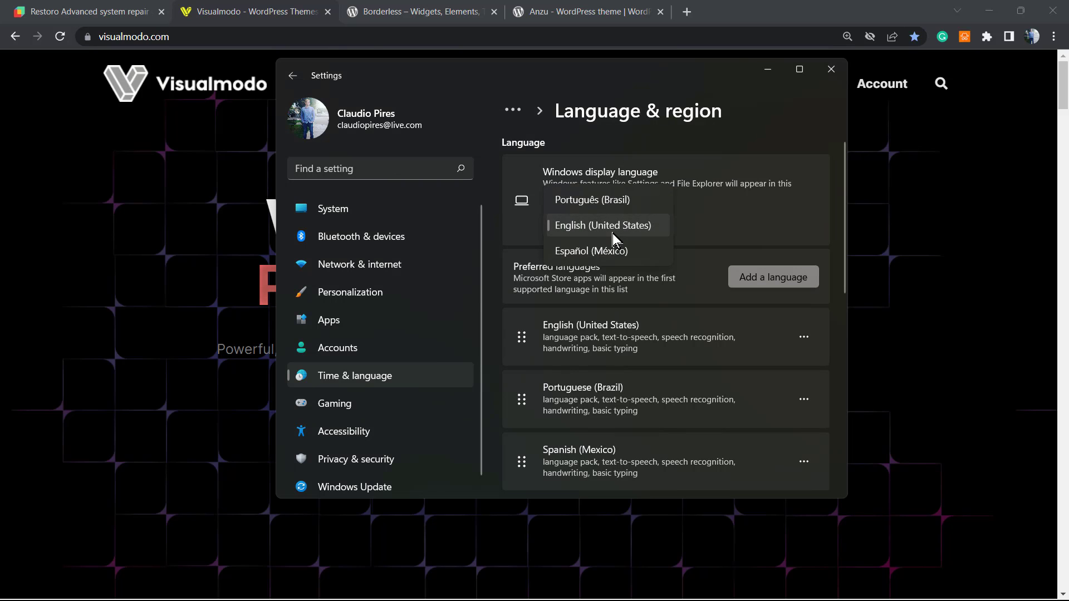
left_click(589, 251)
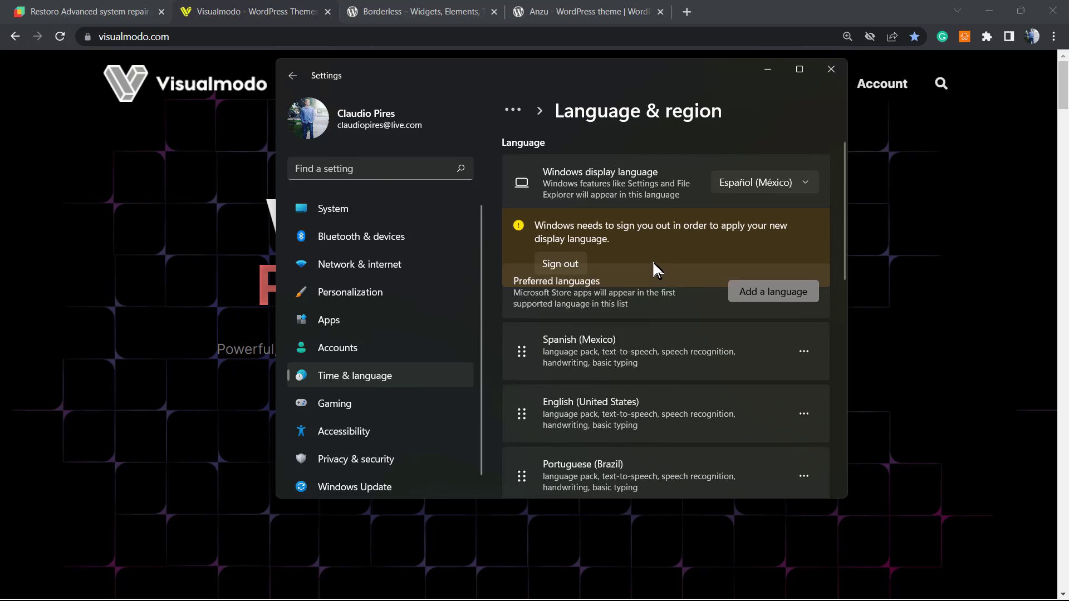
scroll(653, 263, "down", 3)
scroll(637, 261, "up", 3)
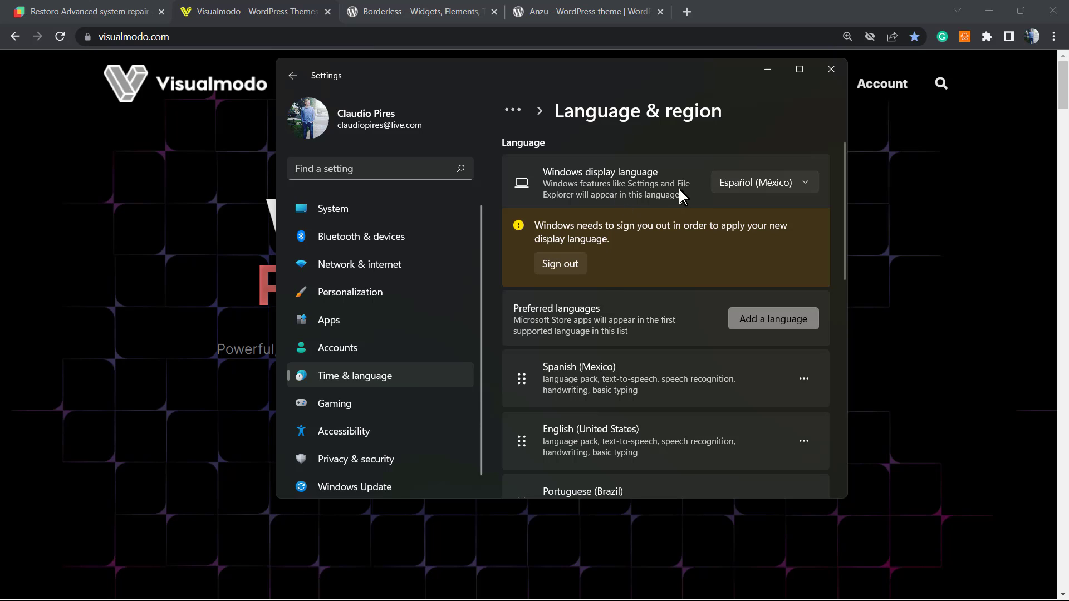
Set the Windows display language back to English (United States) without signing out.
left_click(730, 185)
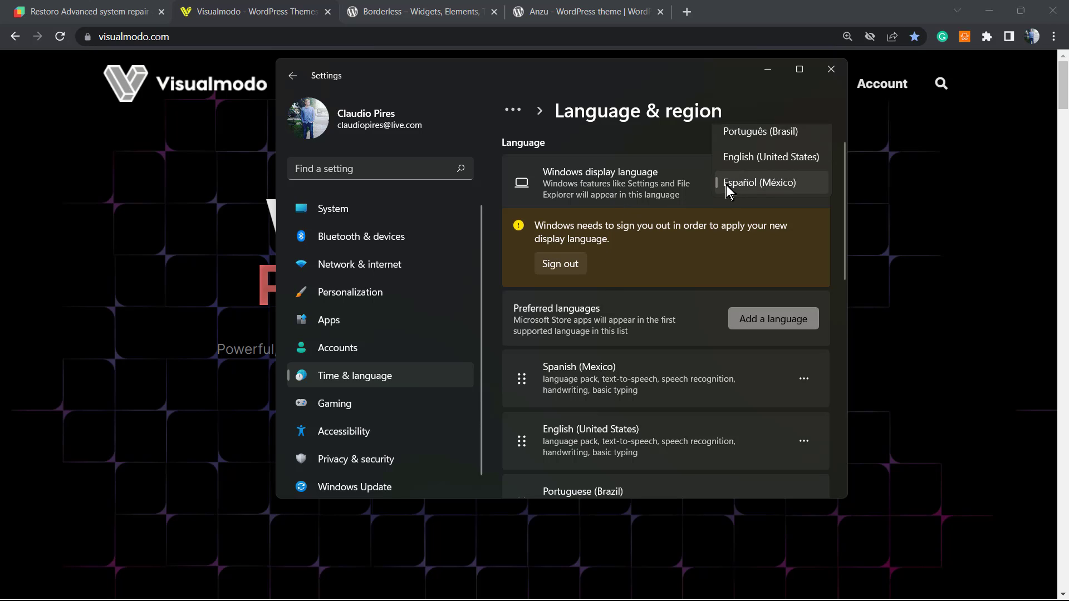
left_click(764, 155)
Open the related Typing settings and look through the spelling, keyboard and related options.
scroll(656, 333, "down", 5)
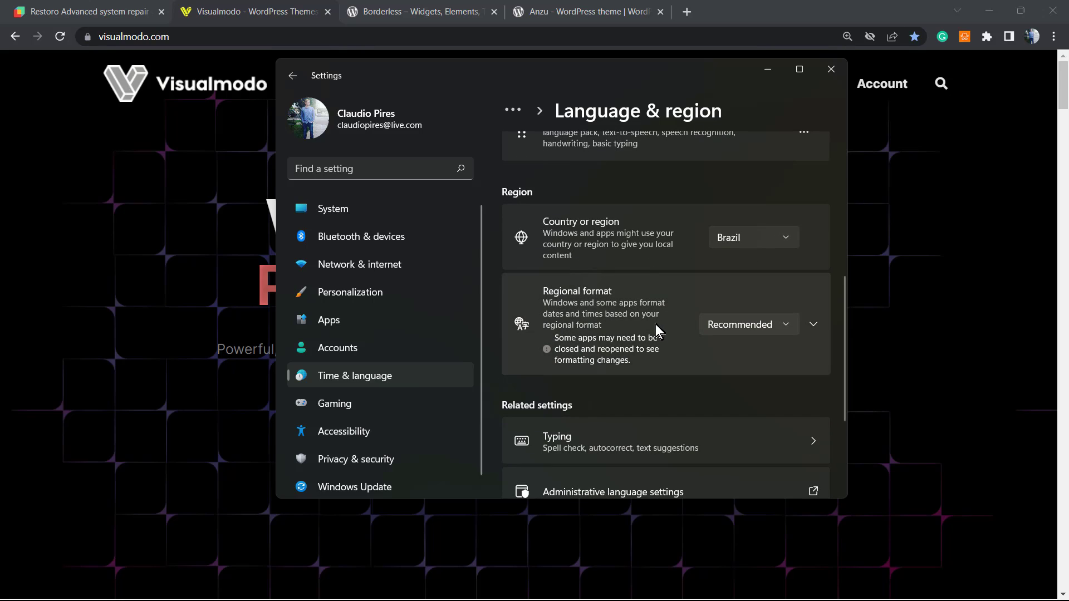
scroll(656, 324, "down", 2)
left_click(639, 332)
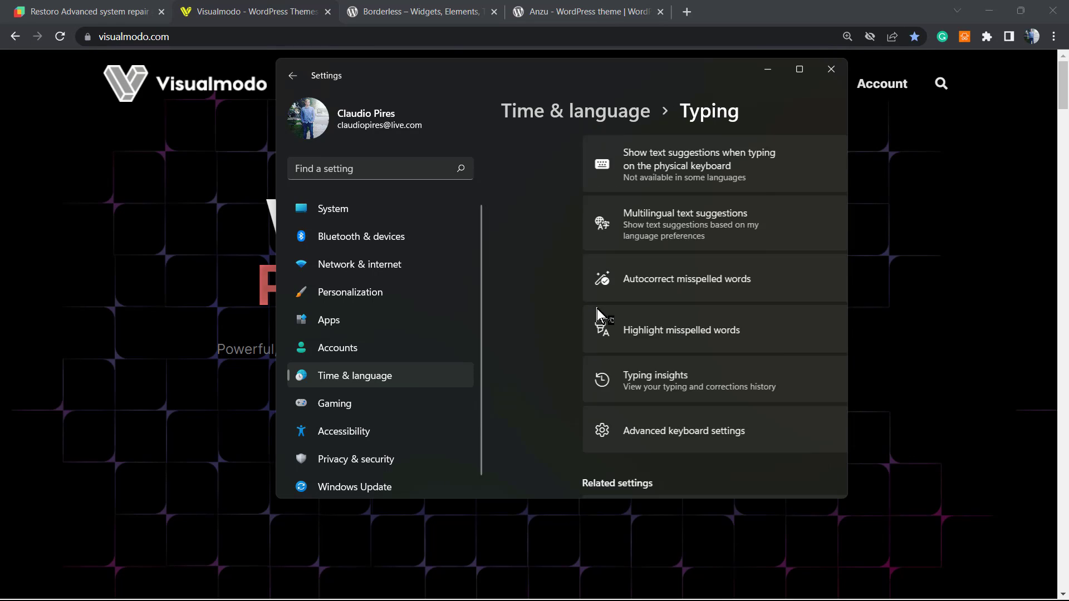
scroll(649, 334, "down", 2)
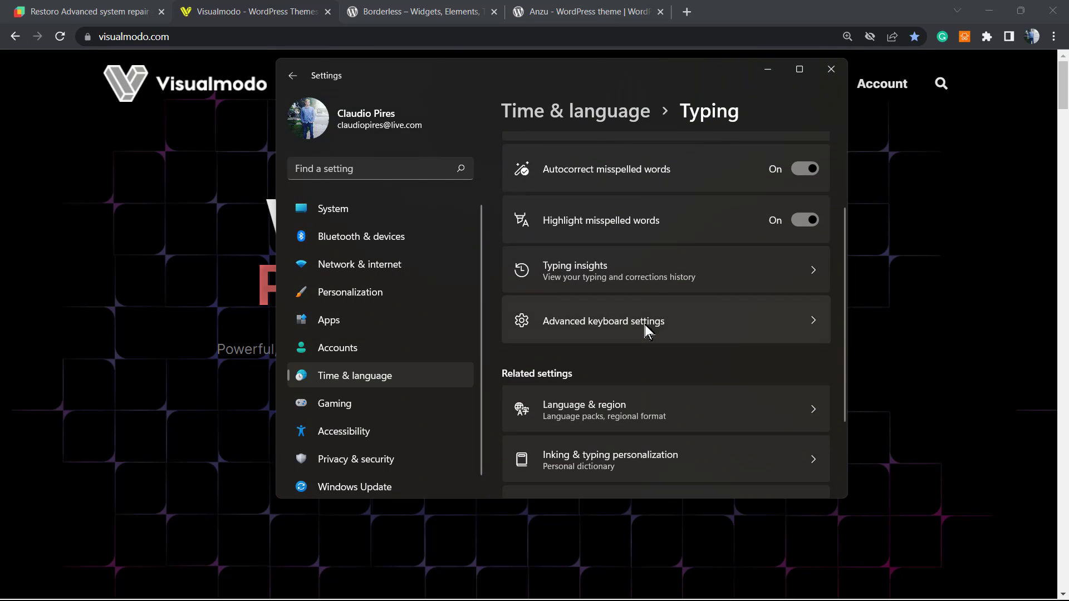
scroll(641, 319, "up", 2)
scroll(634, 306, "down", 3)
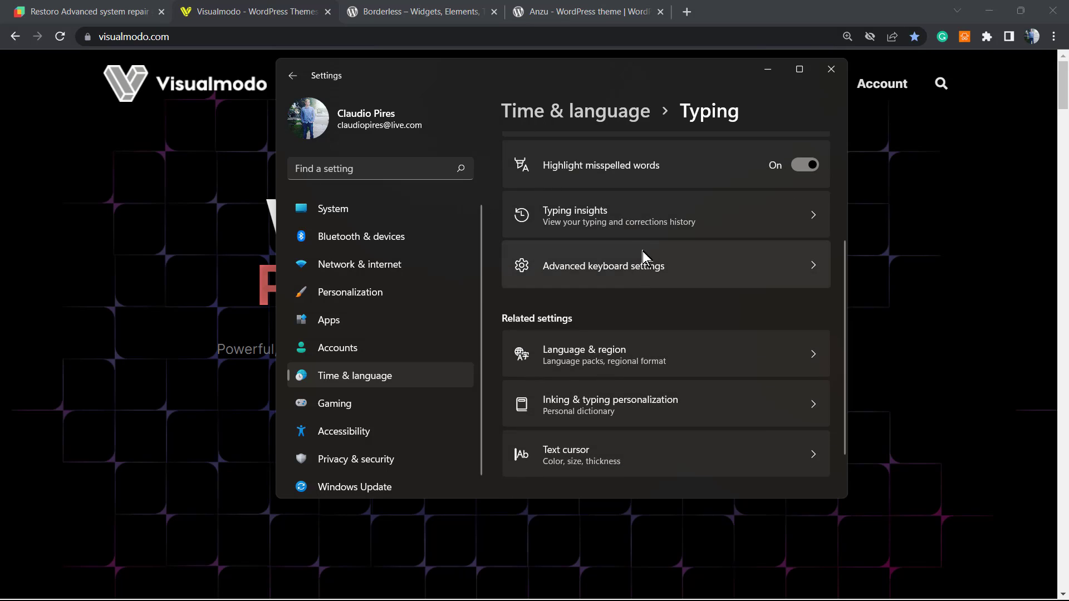
Look at the keyboard layouts available for switching the input language and return to the browser.
key("super")
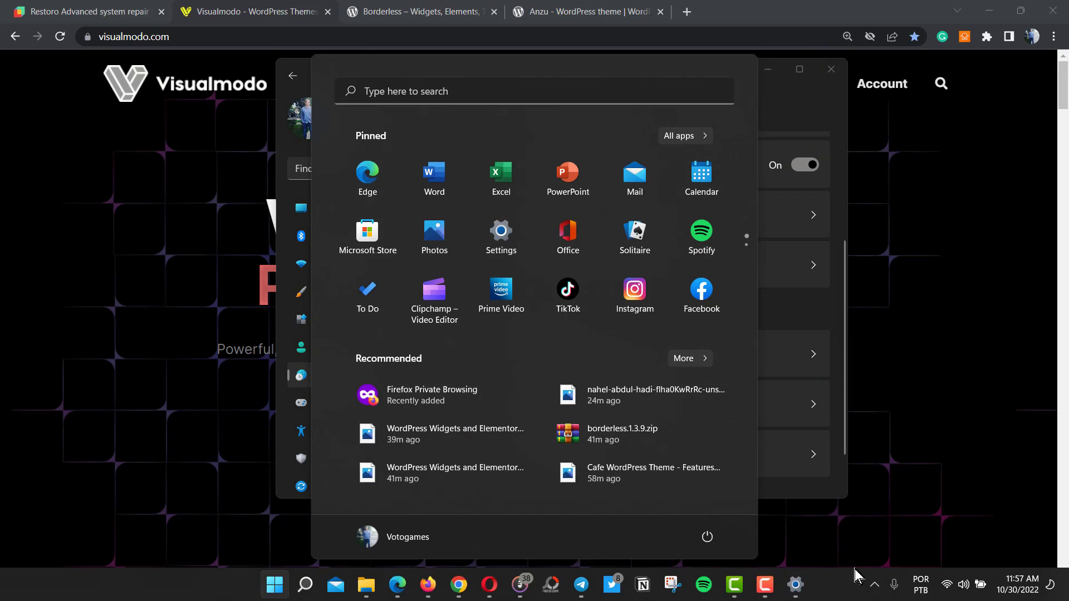
left_click(922, 585)
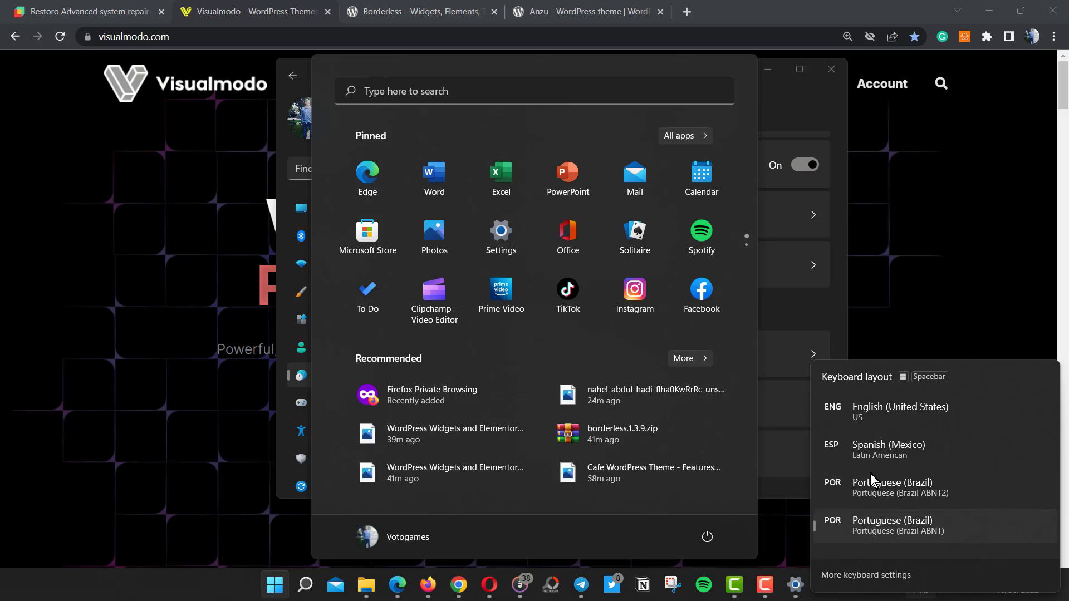
left_click(122, 416)
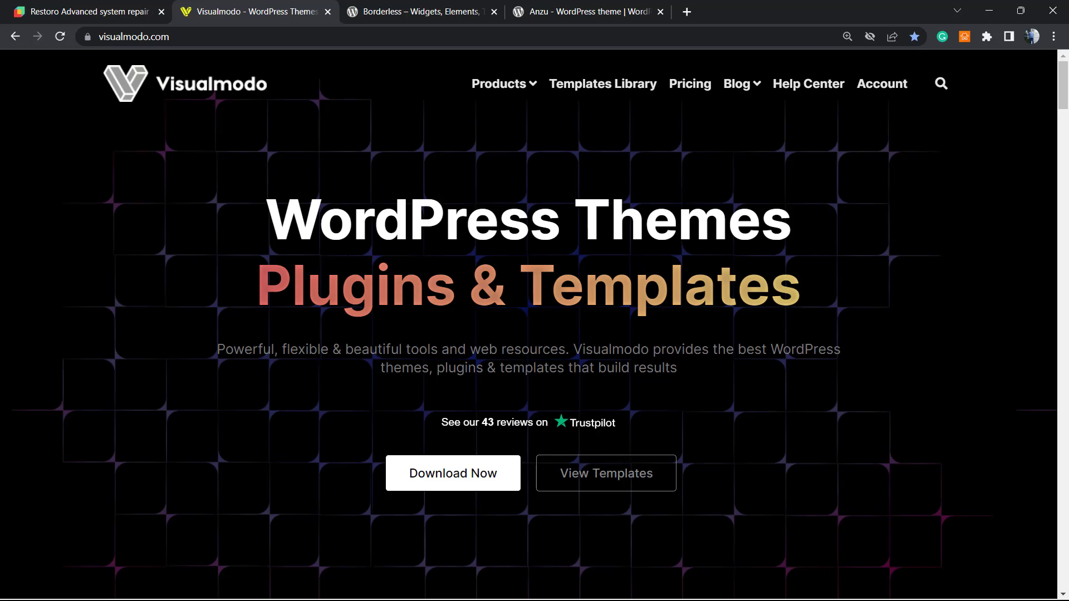
Switch to the Restoro website and examine the home page's product description and technology benefits.
left_click(86, 10)
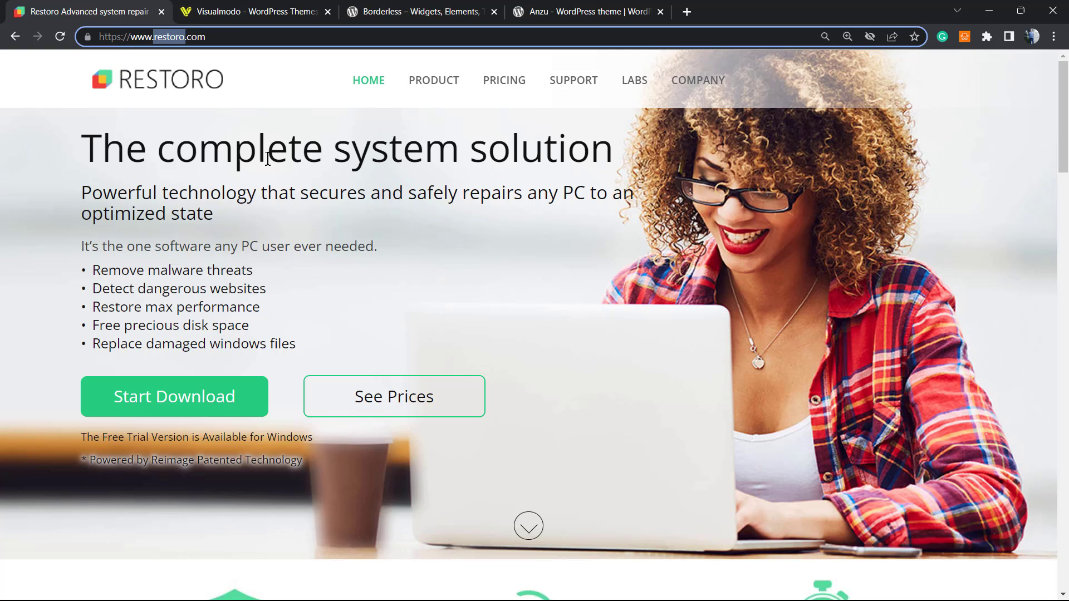
triple_click(136, 254)
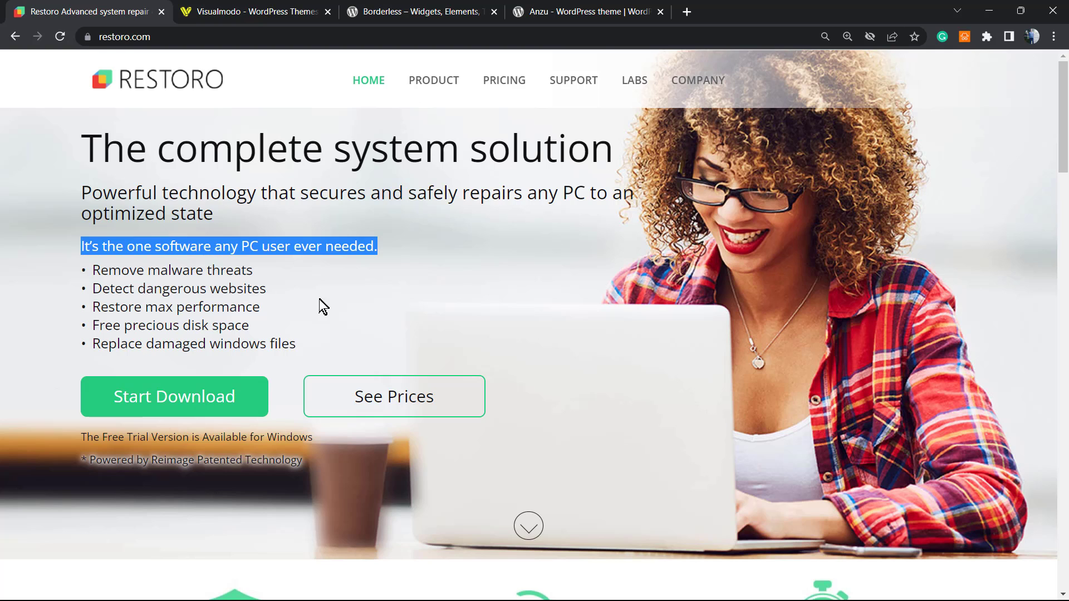
scroll(317, 303, "down", 12)
scroll(232, 293, "down", 3)
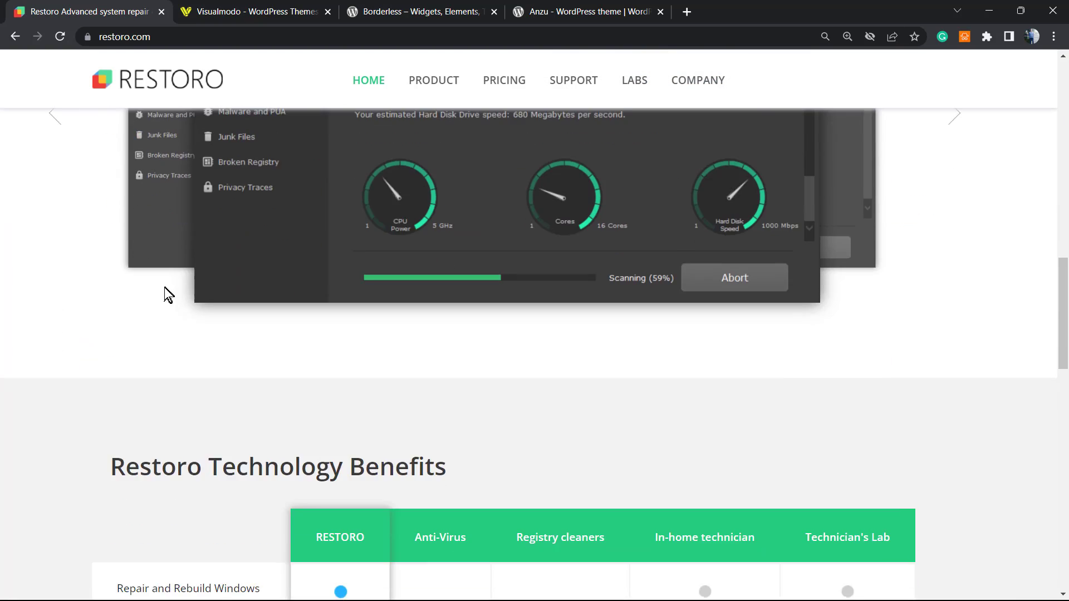
Review the Restoro home page's feature list, protection highlights and full technology comparison table, and return to its beginning.
scroll(165, 294, "up", 15)
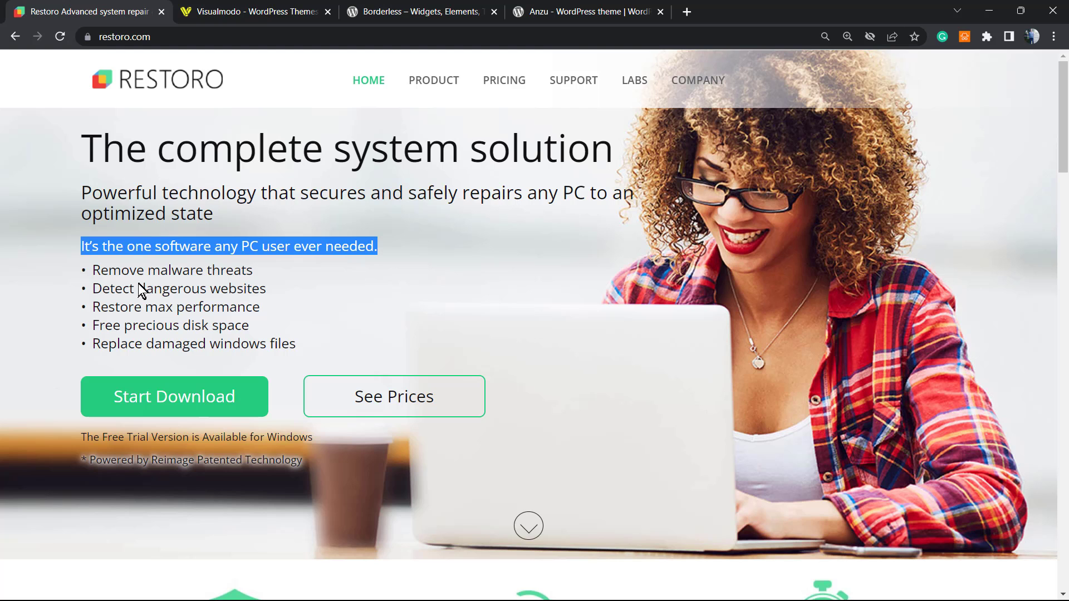
scroll(304, 341, "down", 7)
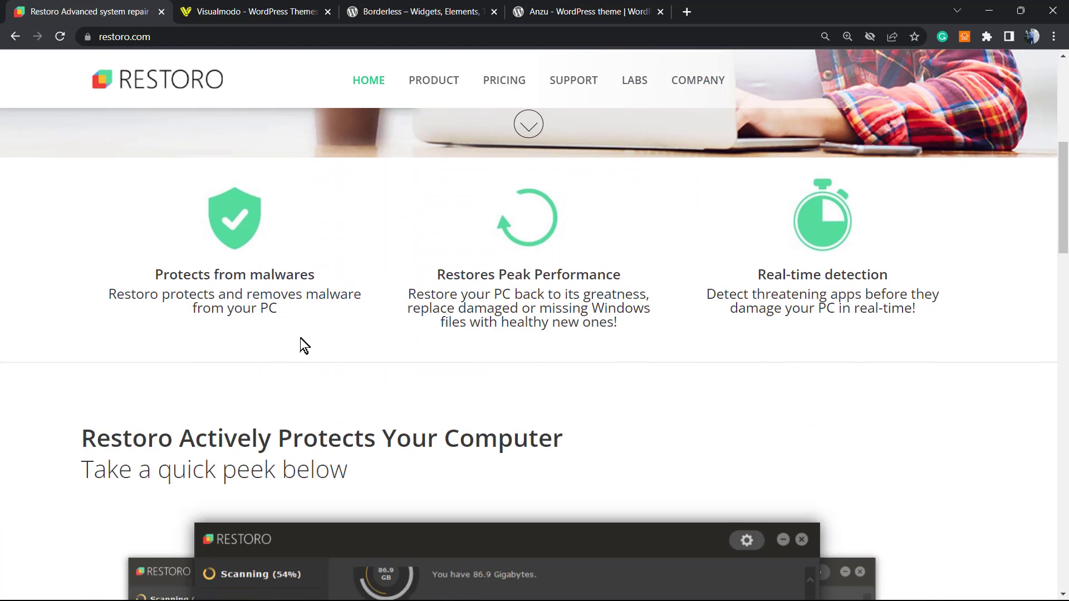
scroll(299, 338, "down", 16)
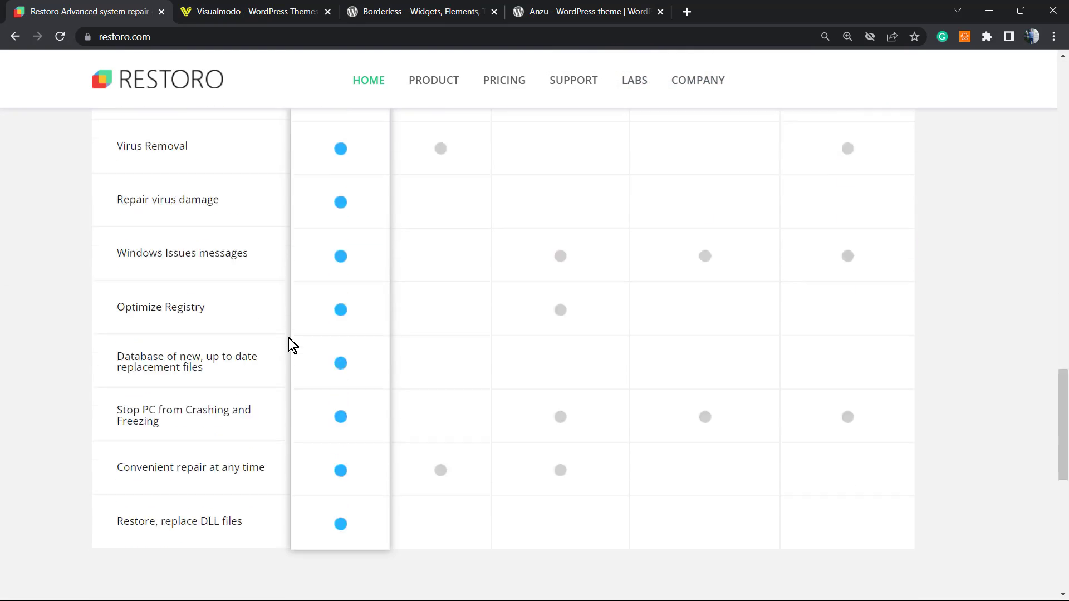
scroll(289, 338, "down", 8)
scroll(288, 339, "up", 16)
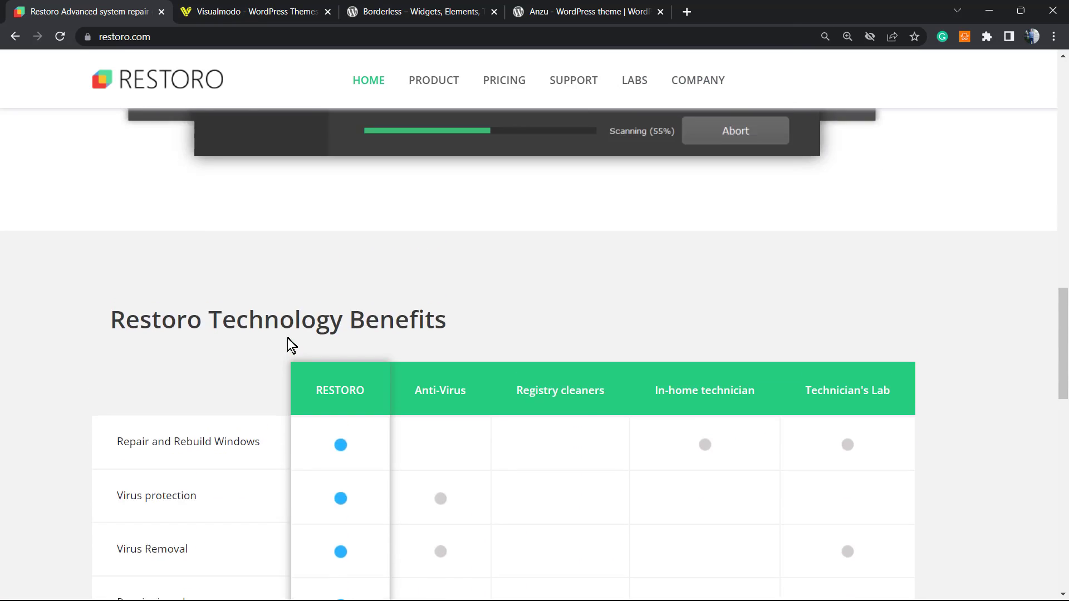
scroll(287, 338, "up", 15)
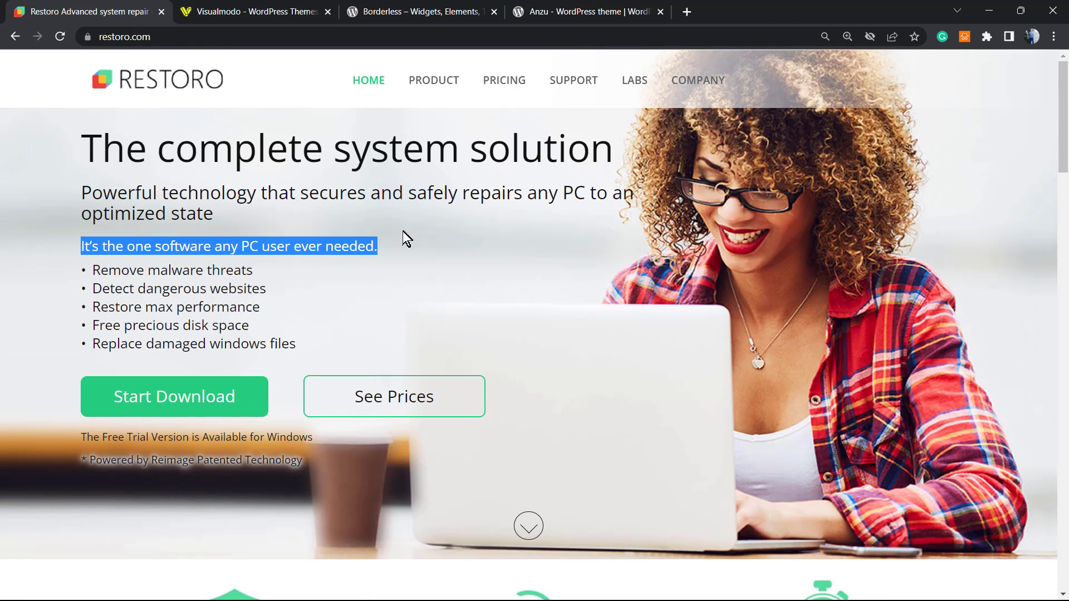
Switch to the Visualmodo website, open its Templates Library and browse the website templates on offer.
left_click(268, 9)
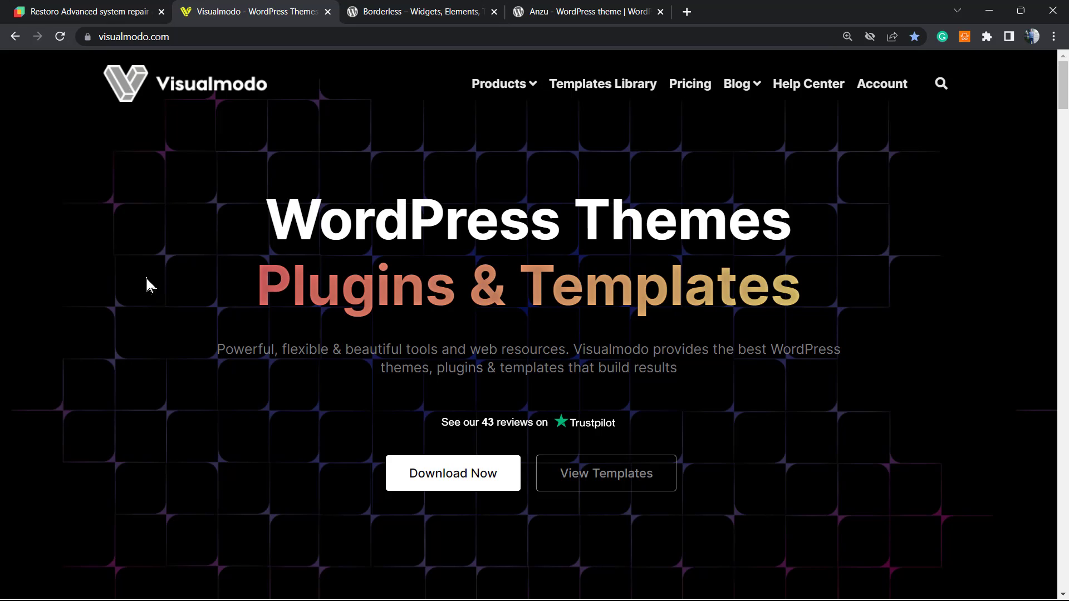
left_click(595, 89)
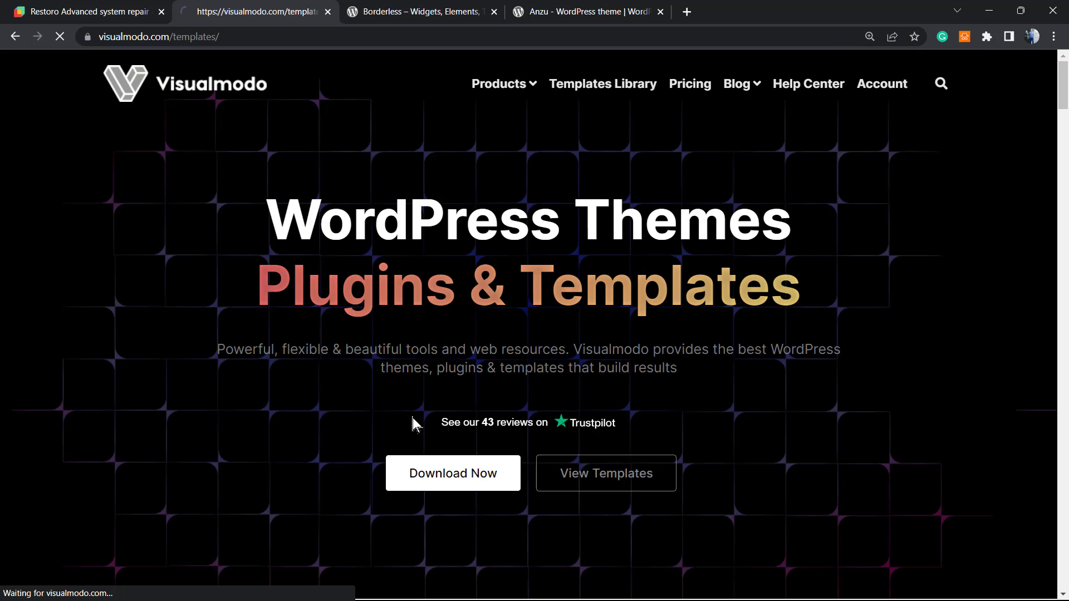
scroll(391, 434, "down", 15)
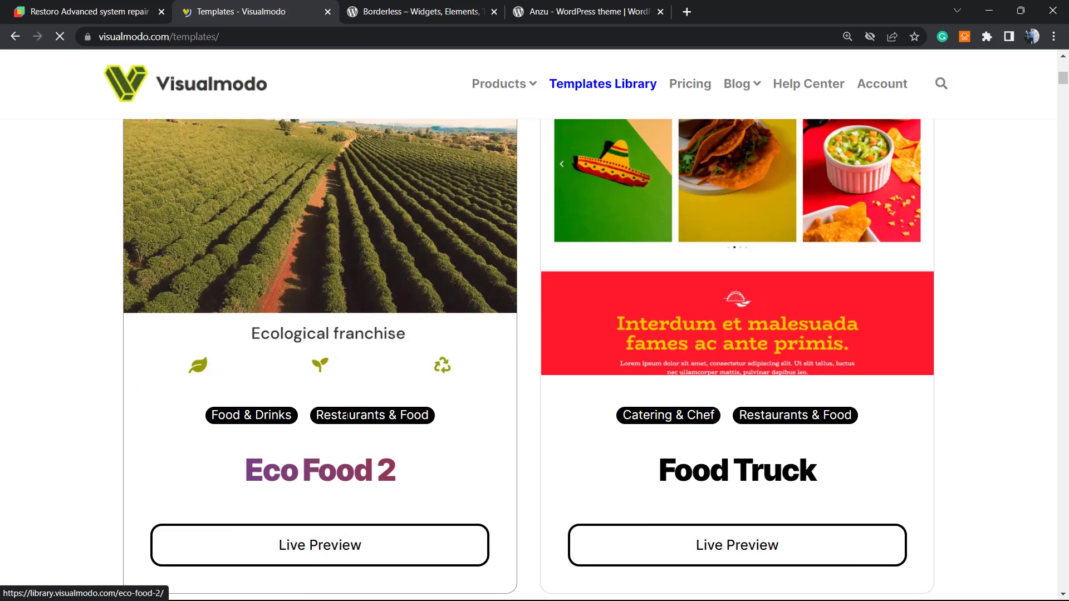
scroll(535, 412, "down", 20)
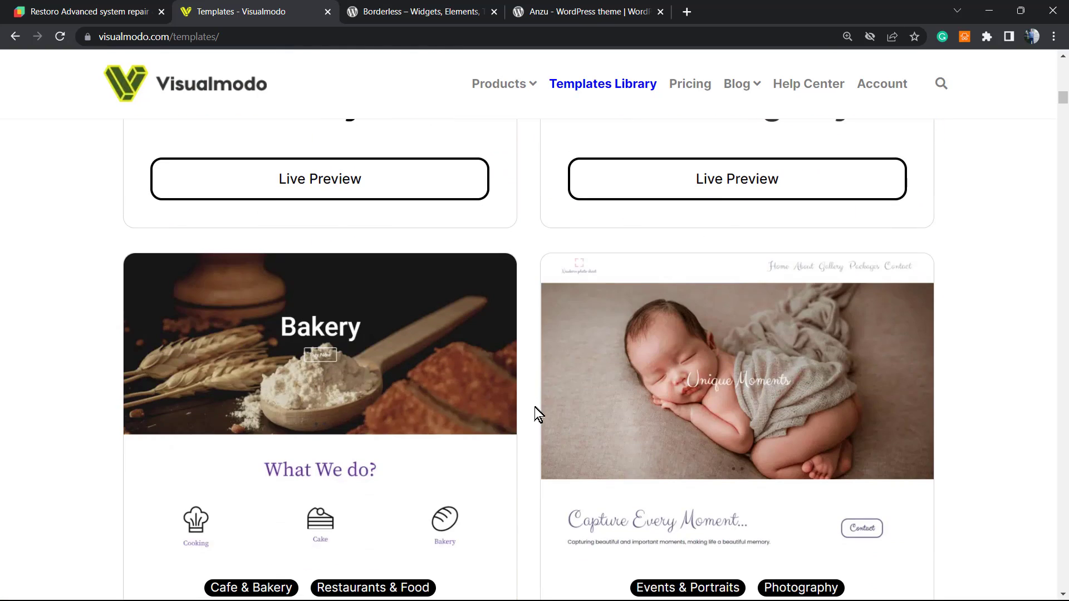
scroll(530, 405, "down", 12)
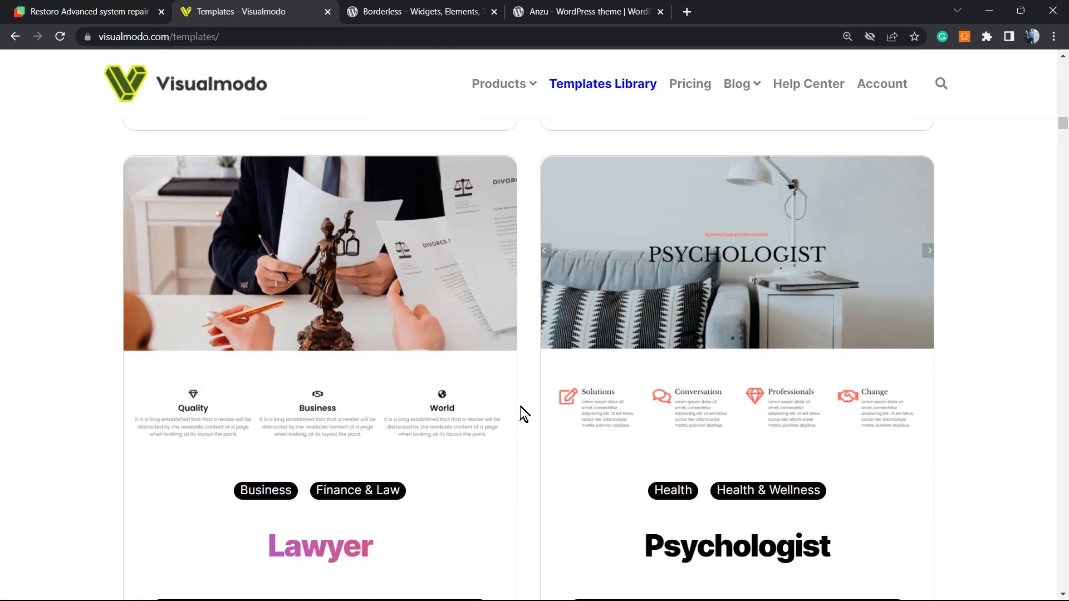
scroll(518, 407, "down", 15)
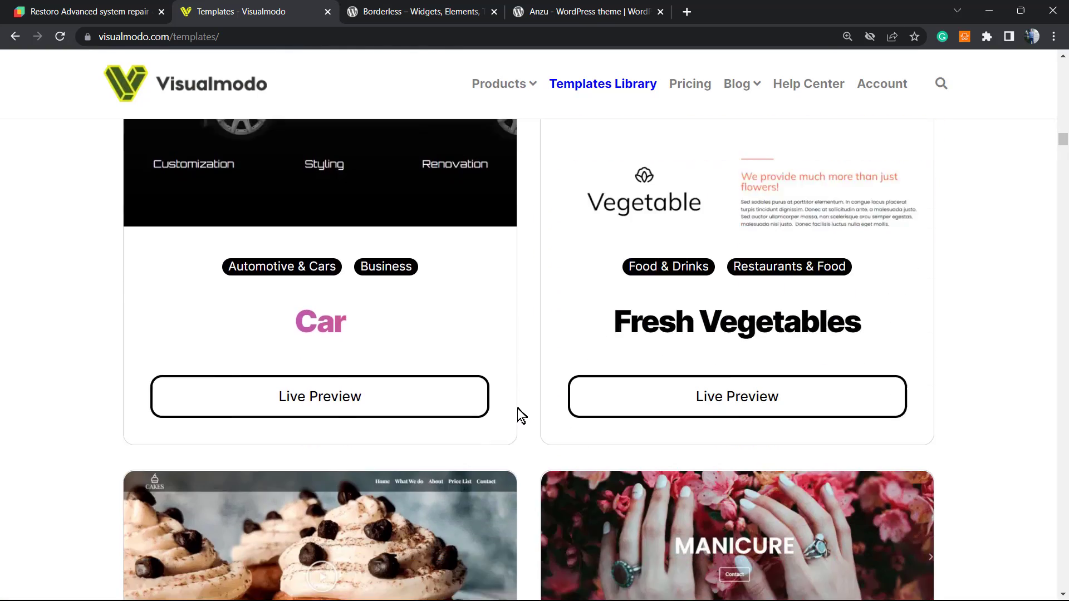
scroll(517, 408, "down", 6)
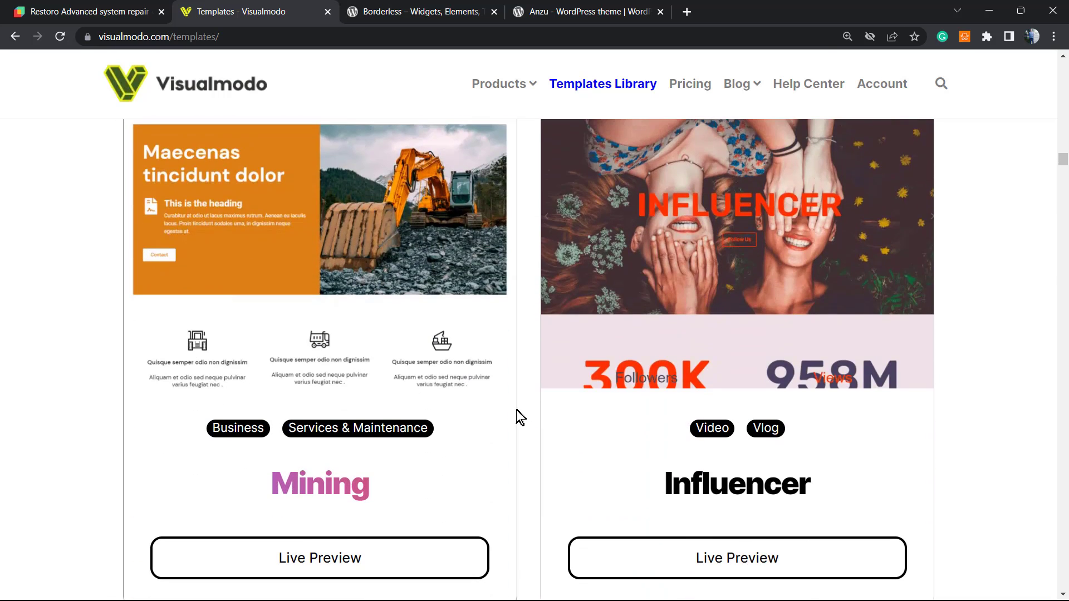
Switch to the Borderless plugin page on WordPress.org and examine the plugin's name and description in its title.
left_click(418, 10)
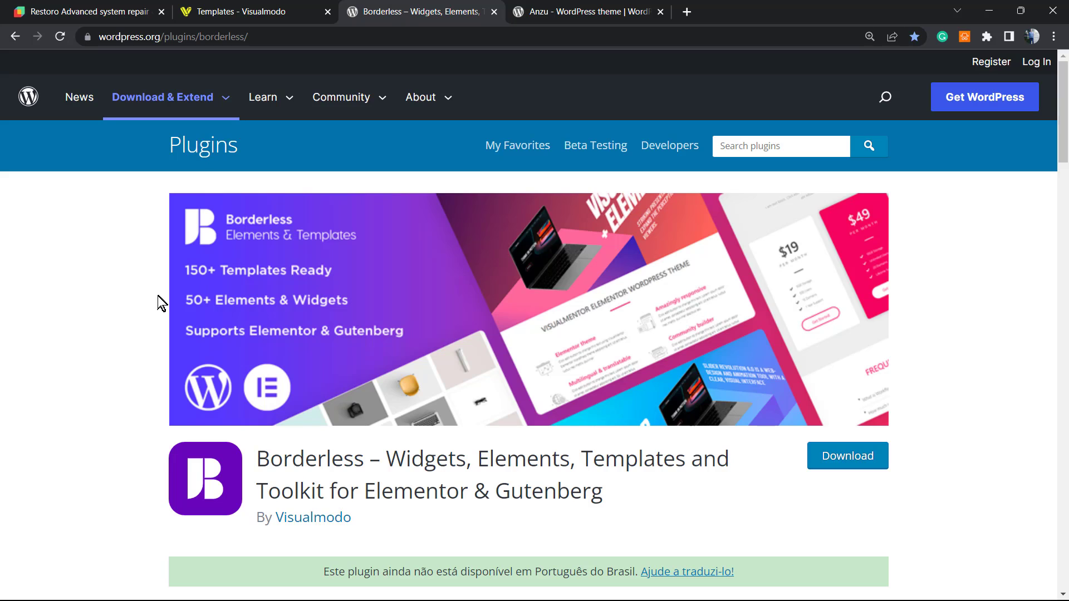
double_click(308, 465)
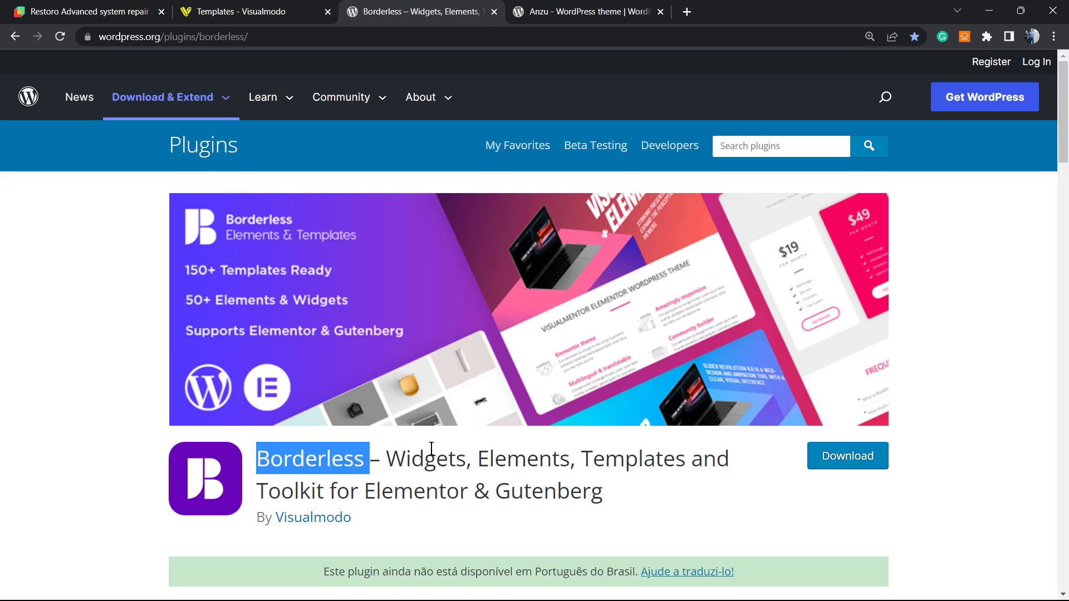
double_click(460, 464)
double_click(502, 470)
left_click(612, 470)
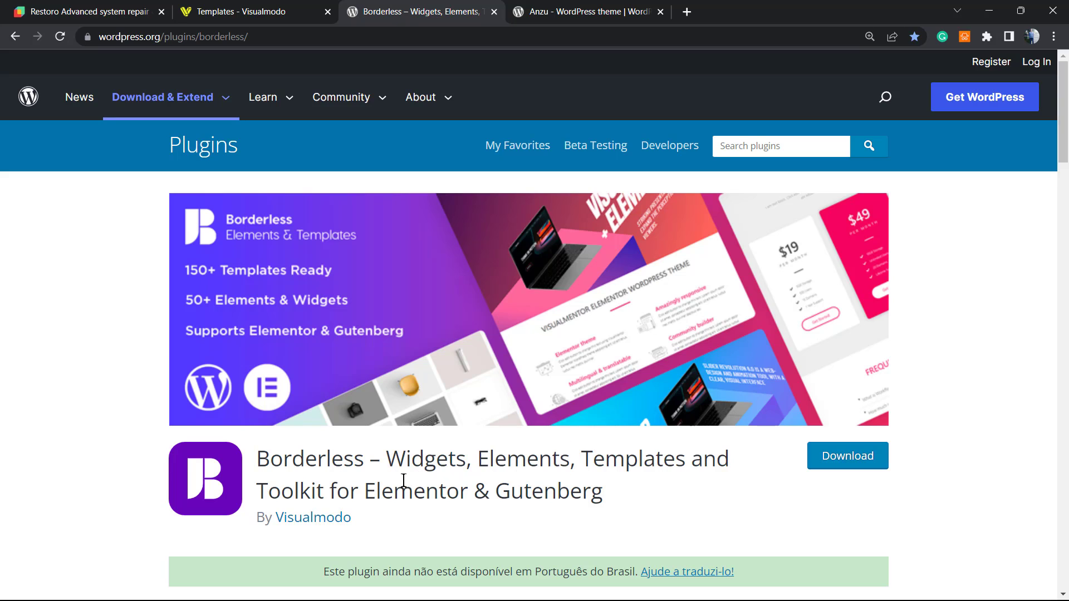
Switch to the Anzu theme page on WordPress.org and highlight the theme's name.
left_click(580, 7)
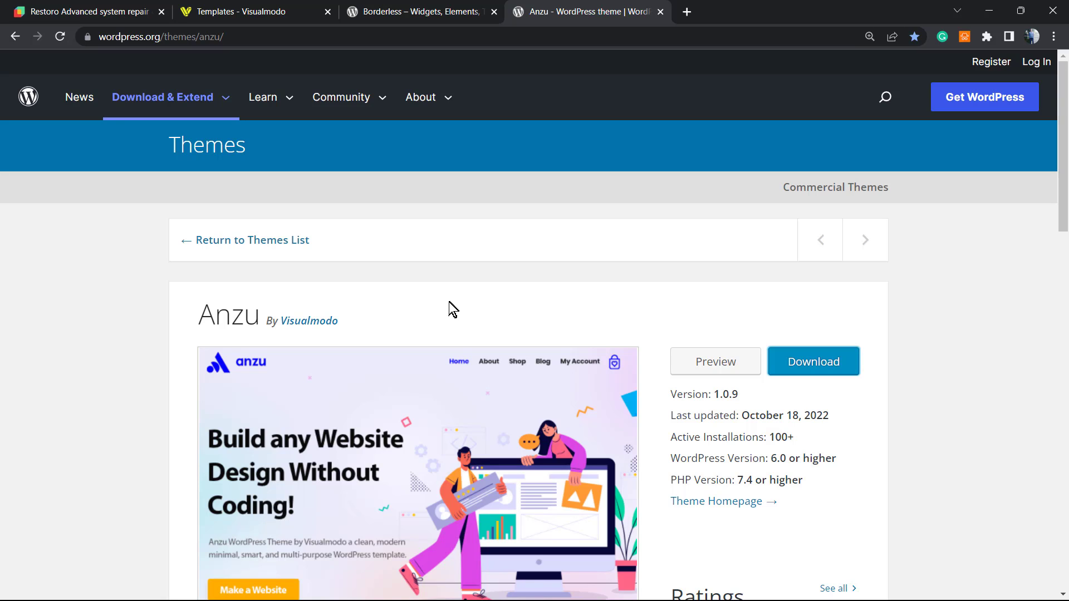
double_click(224, 315)
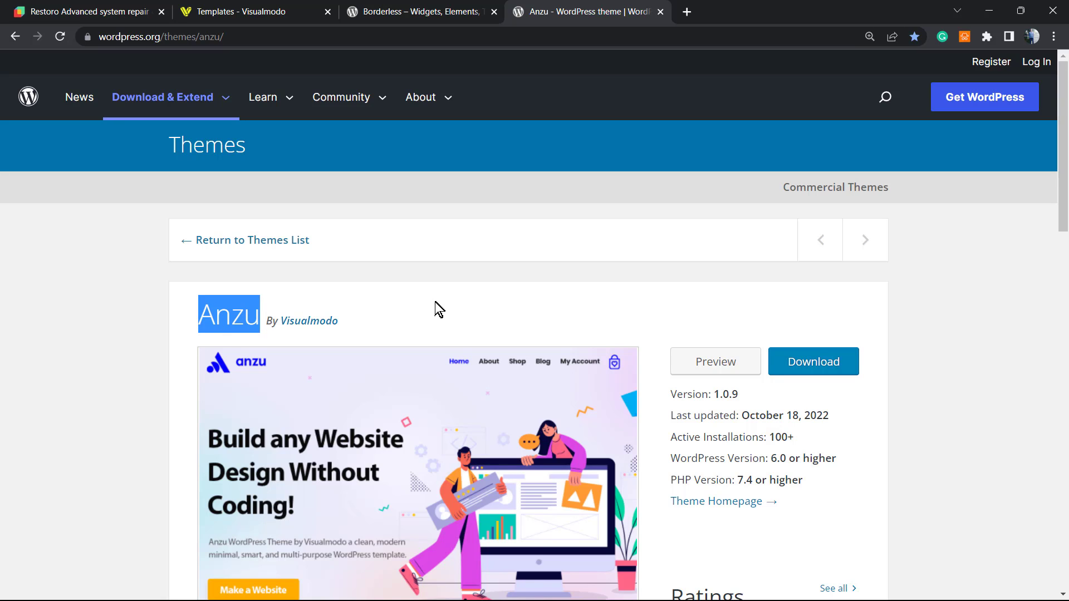
scroll(440, 310, "down", 1)
scroll(439, 311, "up", 1)
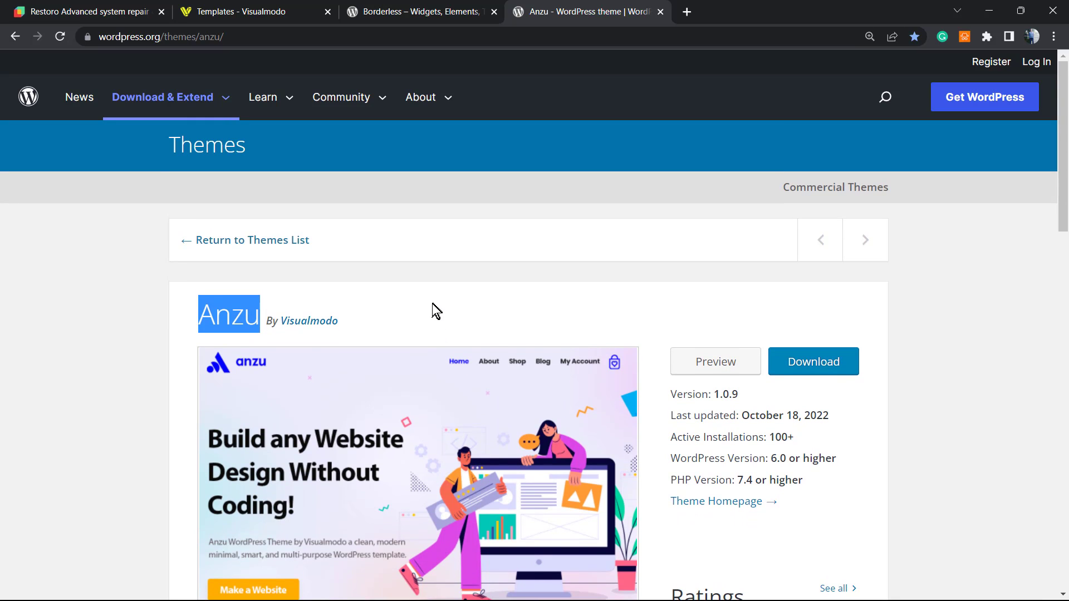